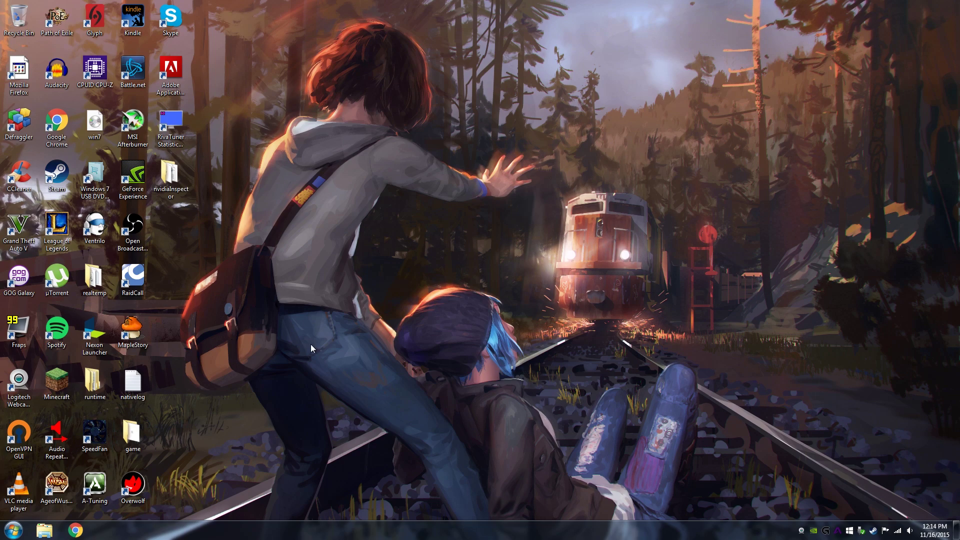
Step: Browse to Documents > my games > Fallout4 and bring up the context menu for Fallout4Prefs
click(7, 533)
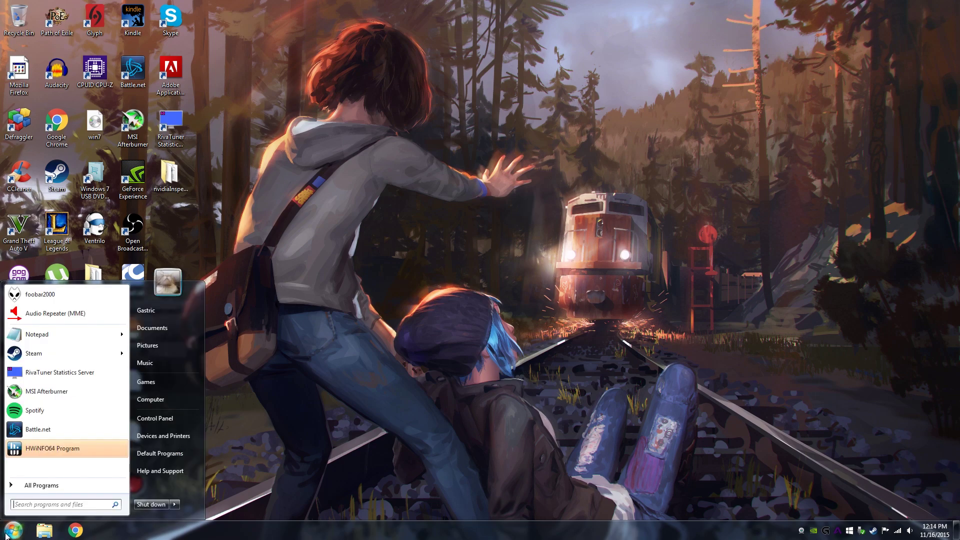
click(187, 325)
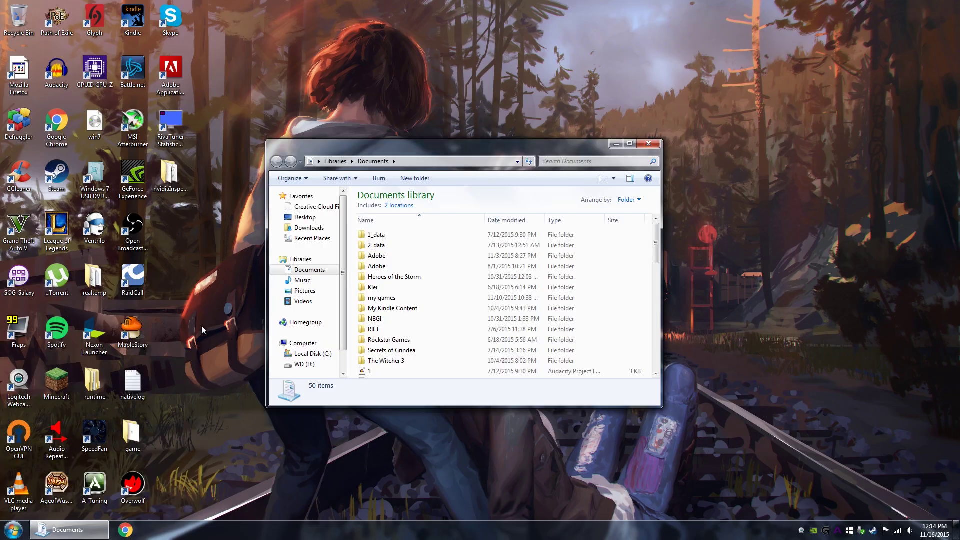
double_click(398, 298)
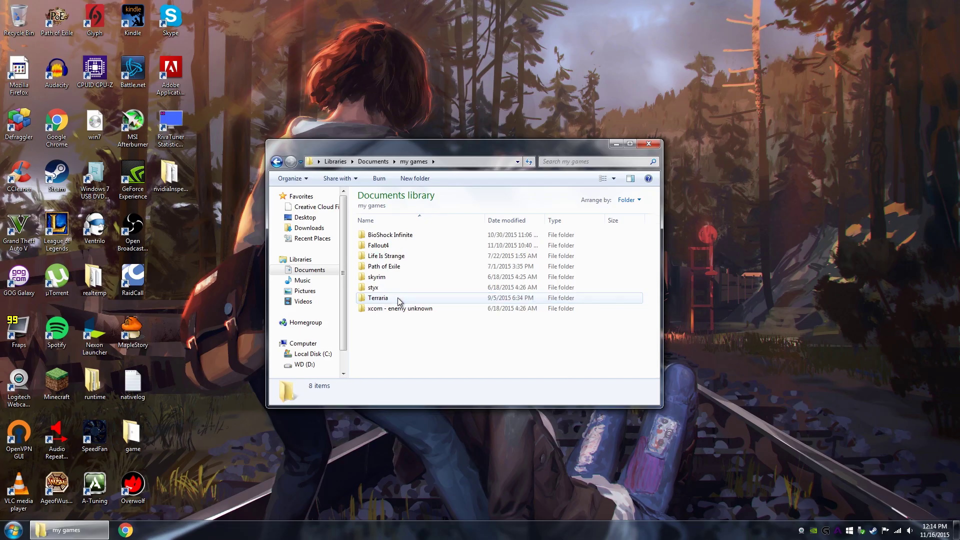
double_click(396, 245)
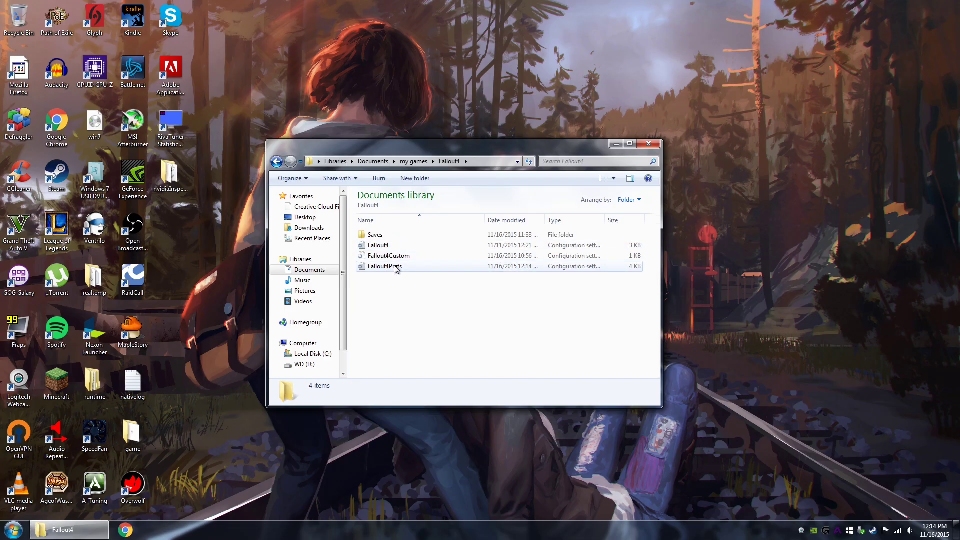
right_click(392, 267)
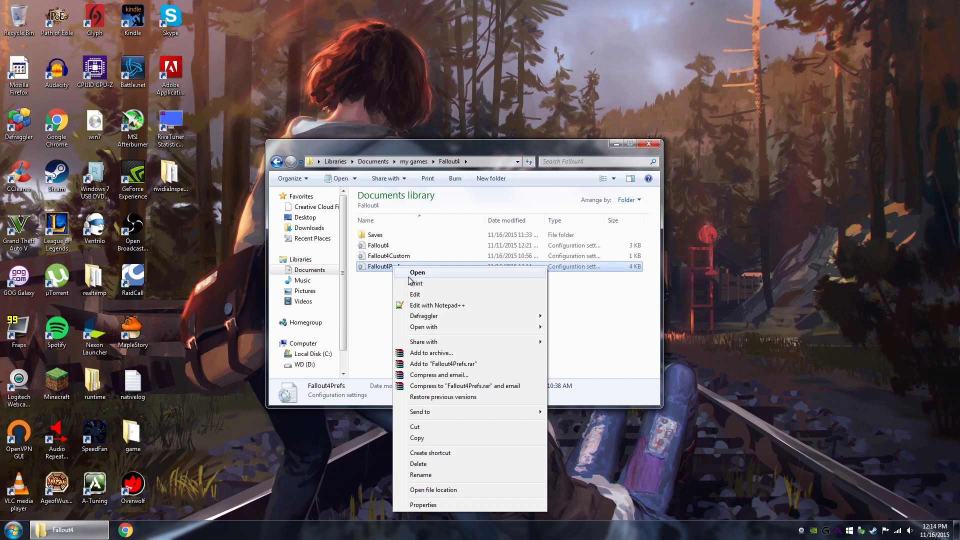
Step: Open Fallout4Prefs in Notepad and find the iPresentInterval setting
click(421, 295)
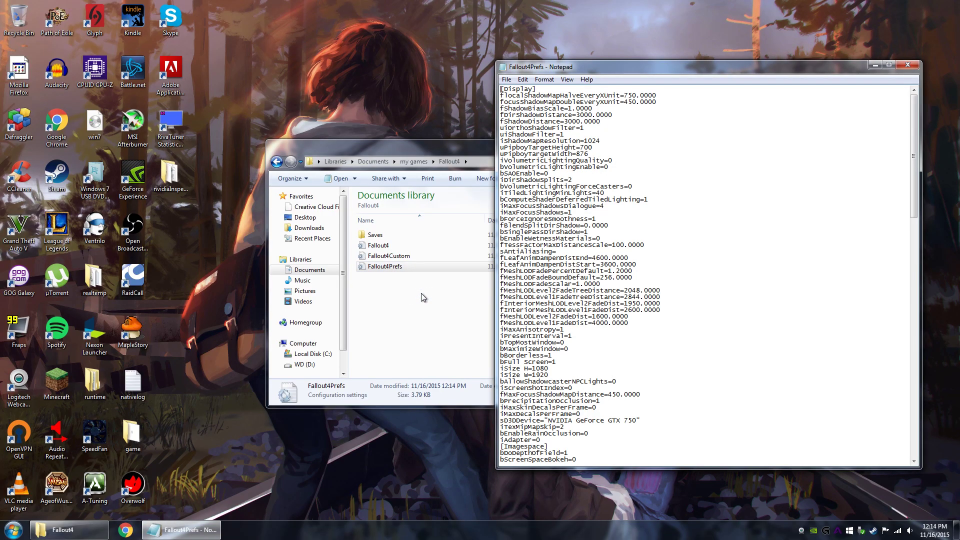
key(ctrl+f)
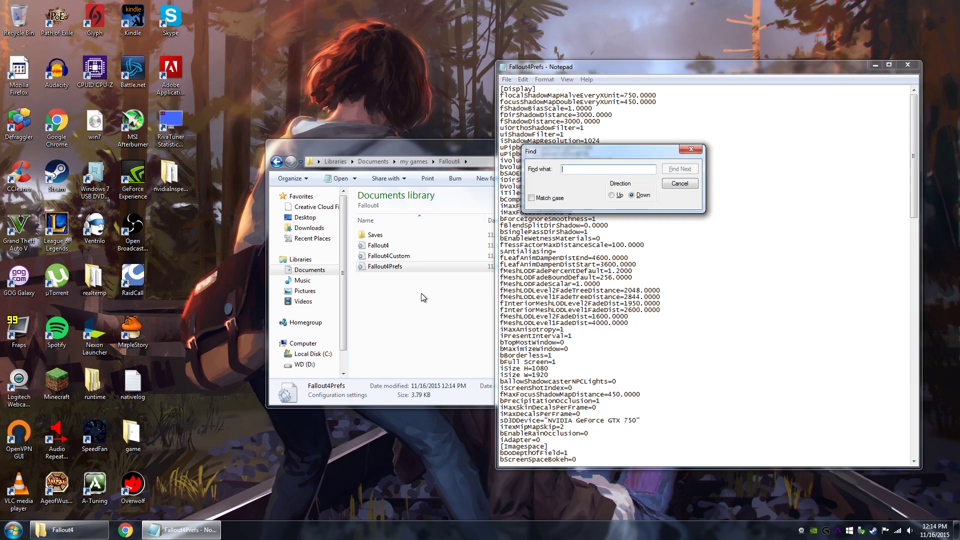
text(ipresentinterval)
click(676, 169)
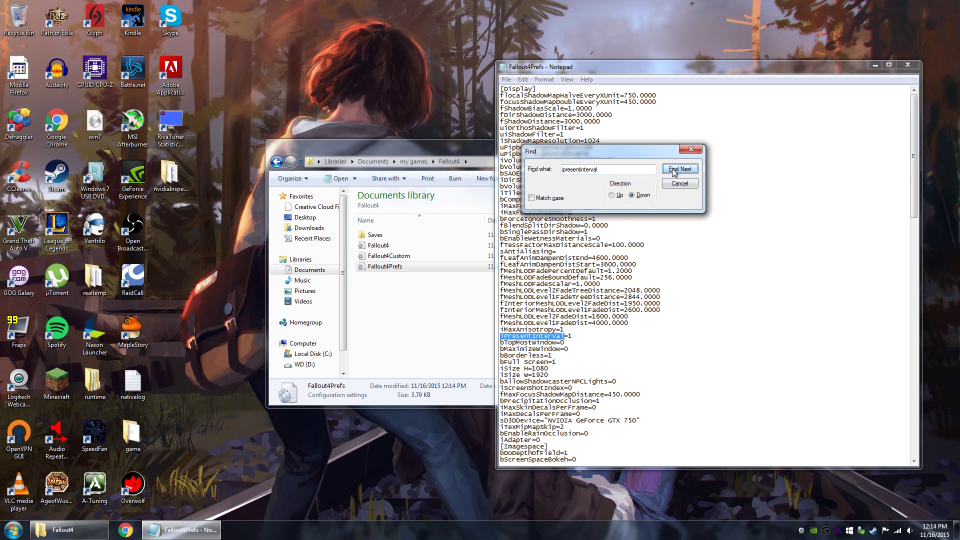
click(690, 149)
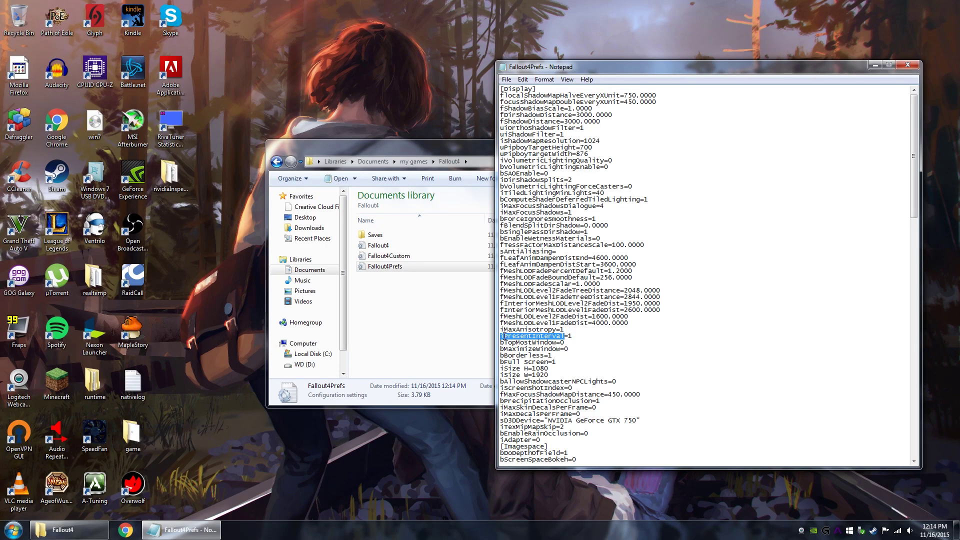
Step: Change iPresentInterval from 1 to 0, save Fallout4Prefs and close Notepad
double_click(570, 336)
text(0)
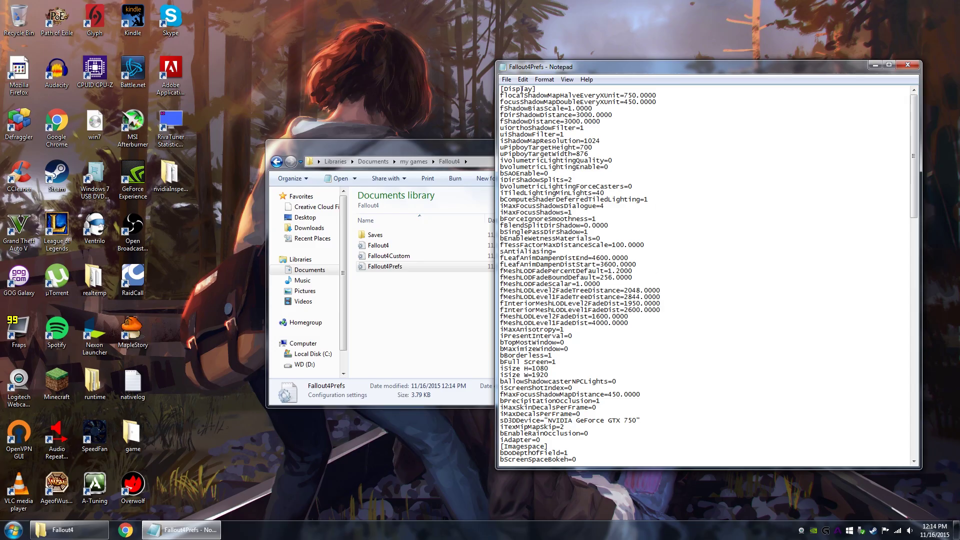
click(505, 79)
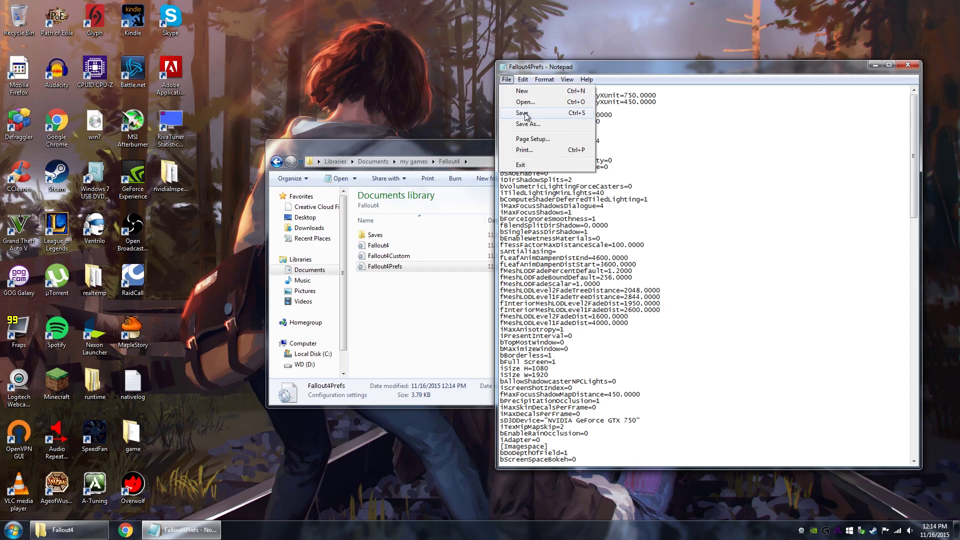
click(523, 114)
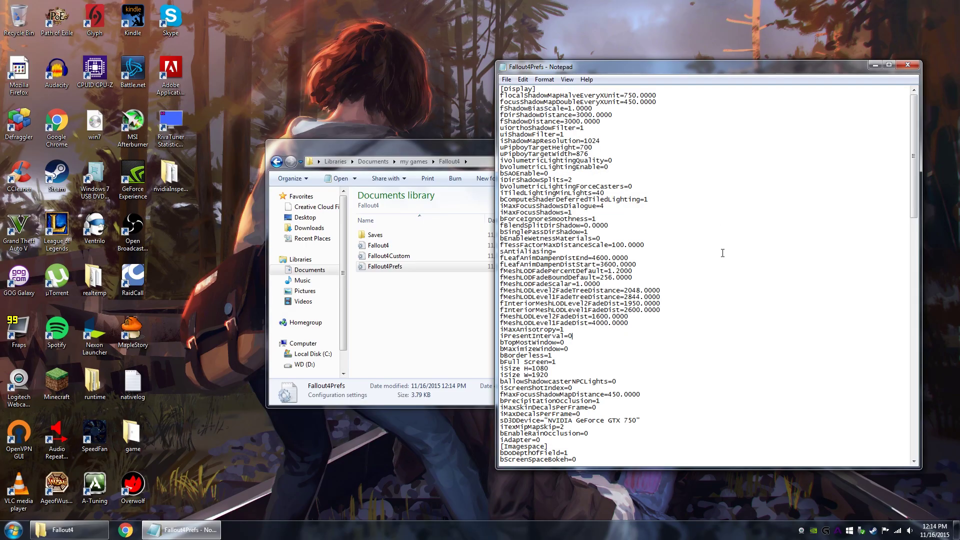
click(908, 66)
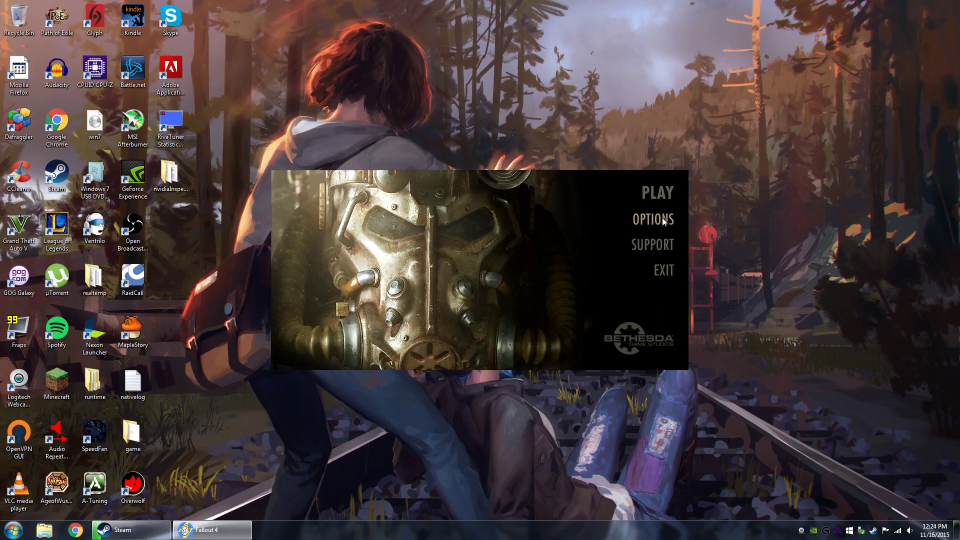
Step: View the Fallout 4 Options: 1920x1080 resolution, antialiasing and anisotropic filtering off
click(661, 220)
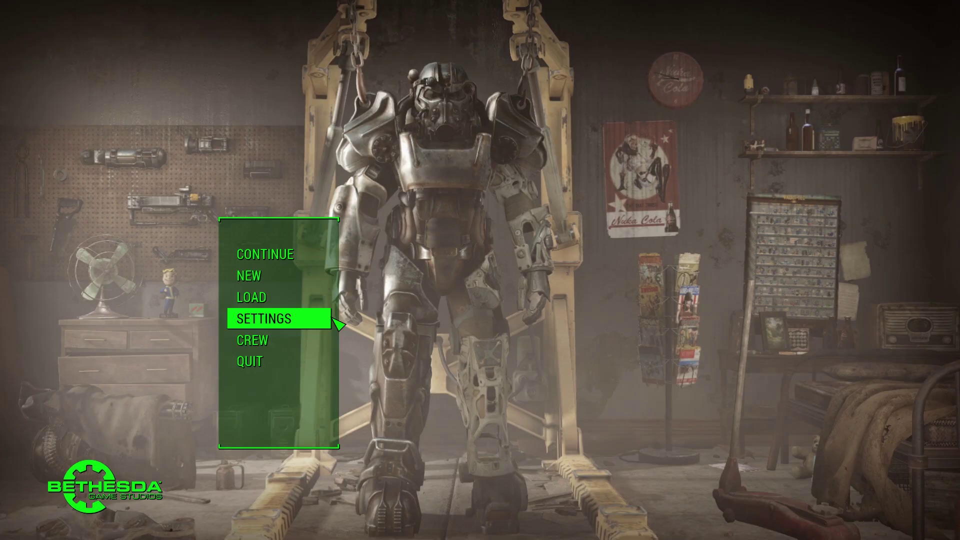
click(316, 320)
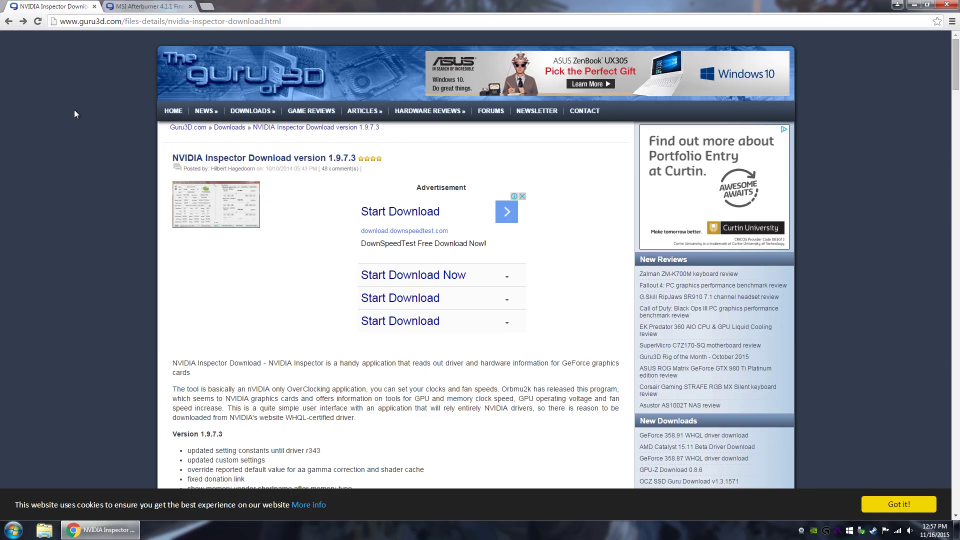
Step: Download nvidiaInspector.zip (version 1.9.7.3) from Guru3D's Mirror US link
click(142, 6)
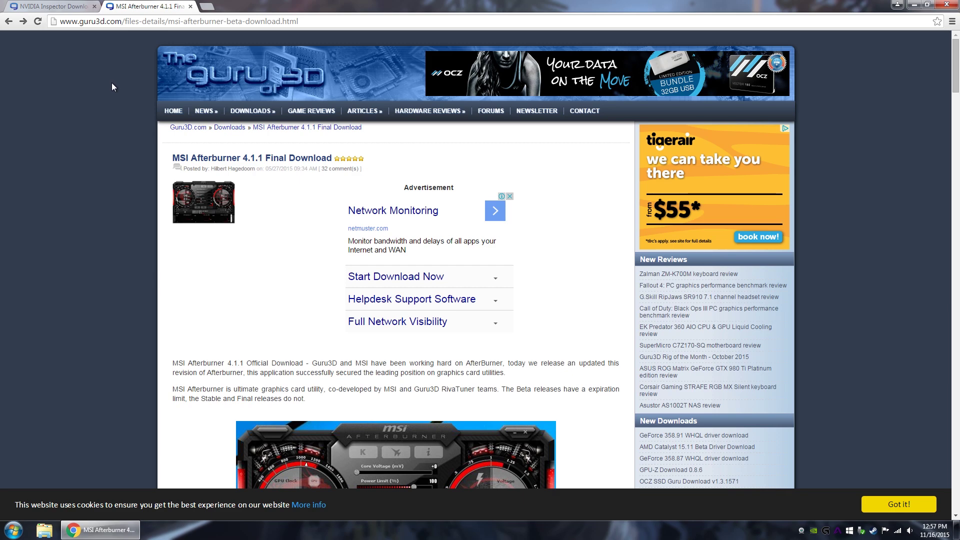
click(73, 6)
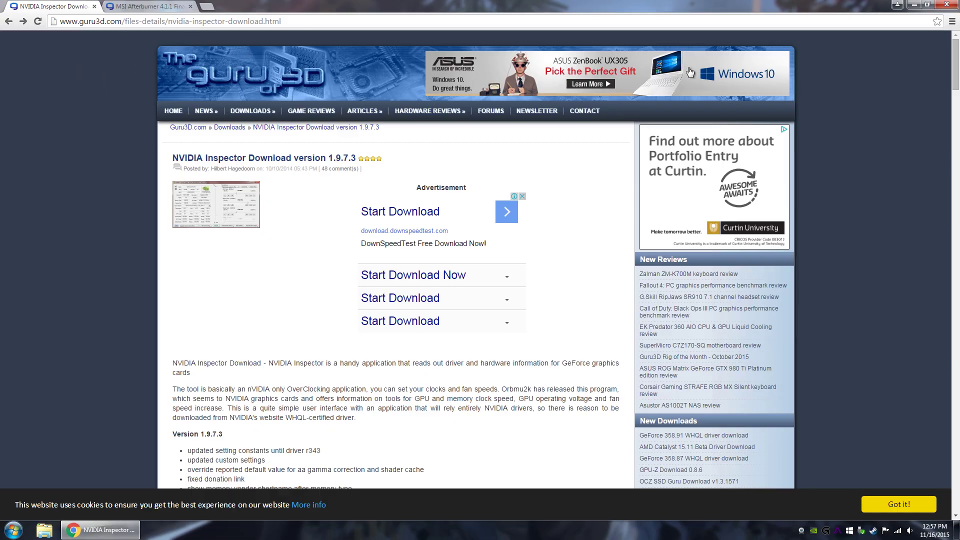
scroll(606, 275, down, 15)
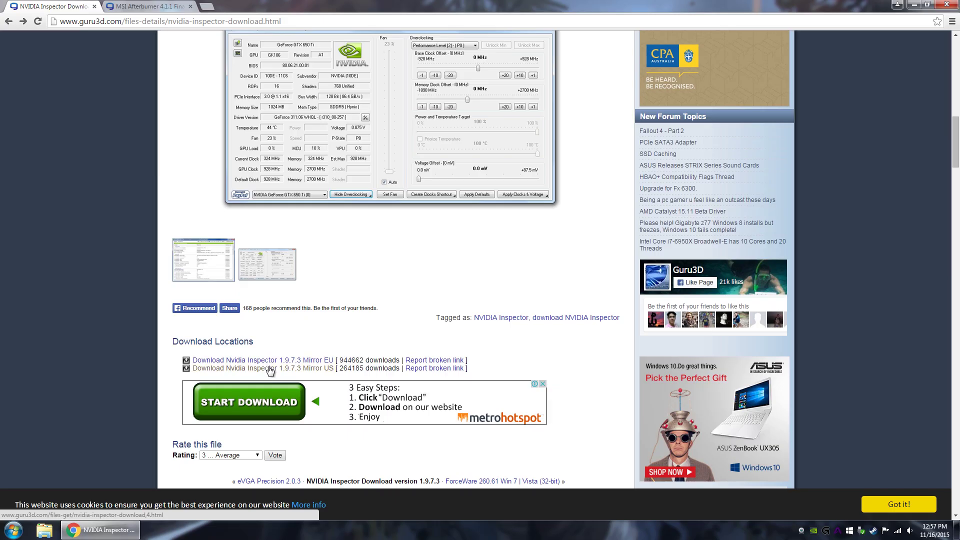
click(270, 369)
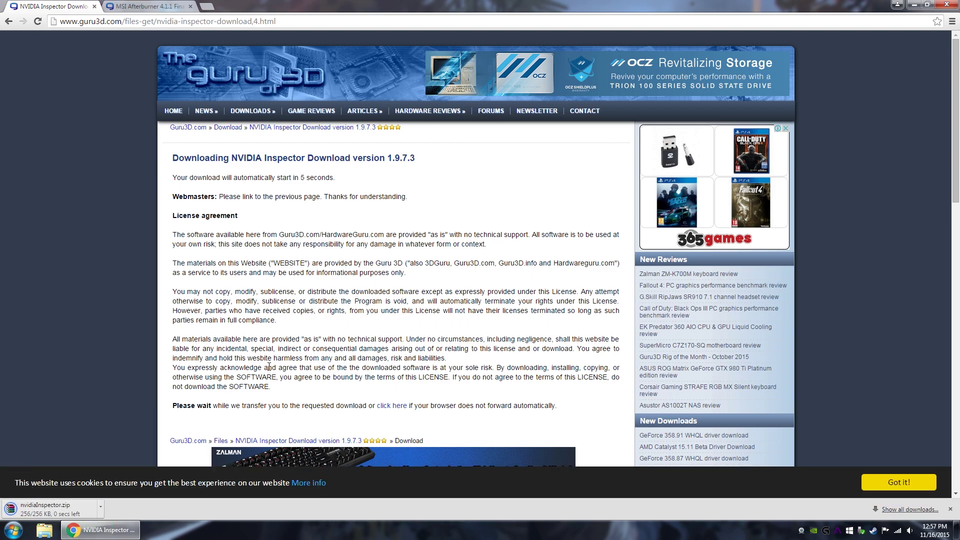
Step: Extract nvidiaInspector.zip in Downloads into an nvidiaInspector folder
click(13, 529)
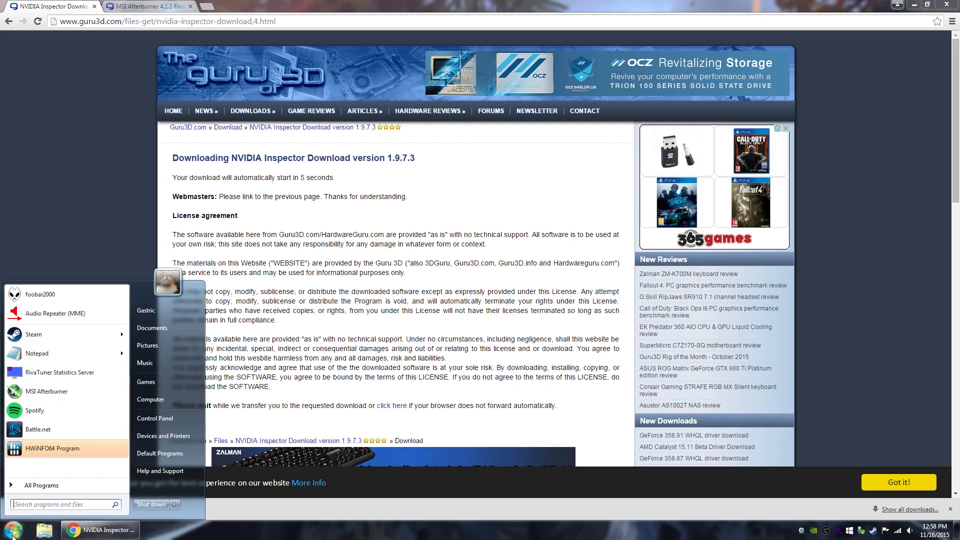
click(185, 328)
click(320, 228)
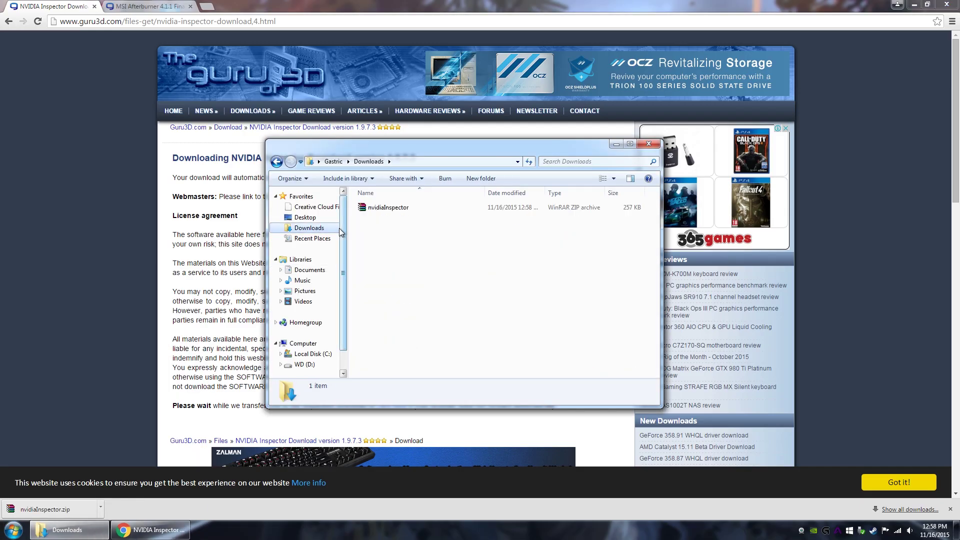
right_click(398, 212)
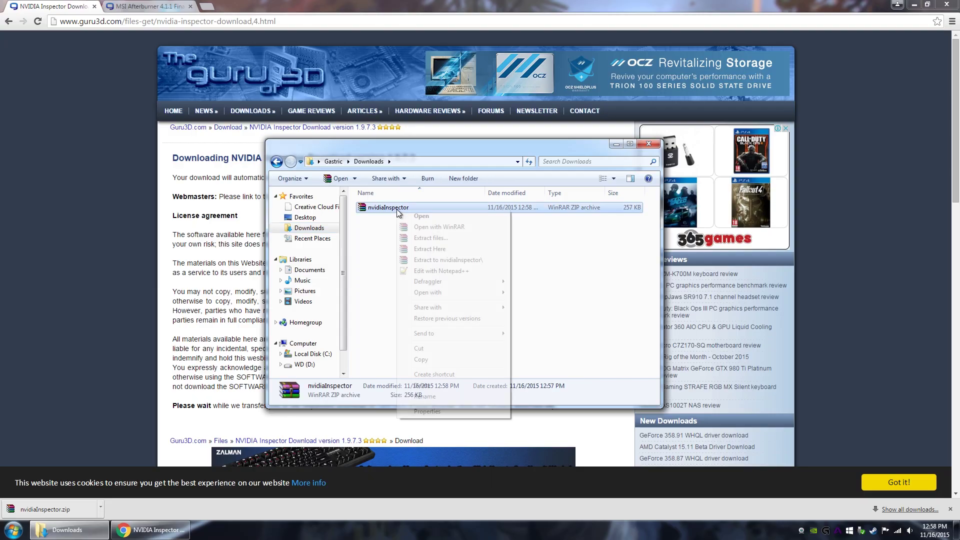
click(443, 260)
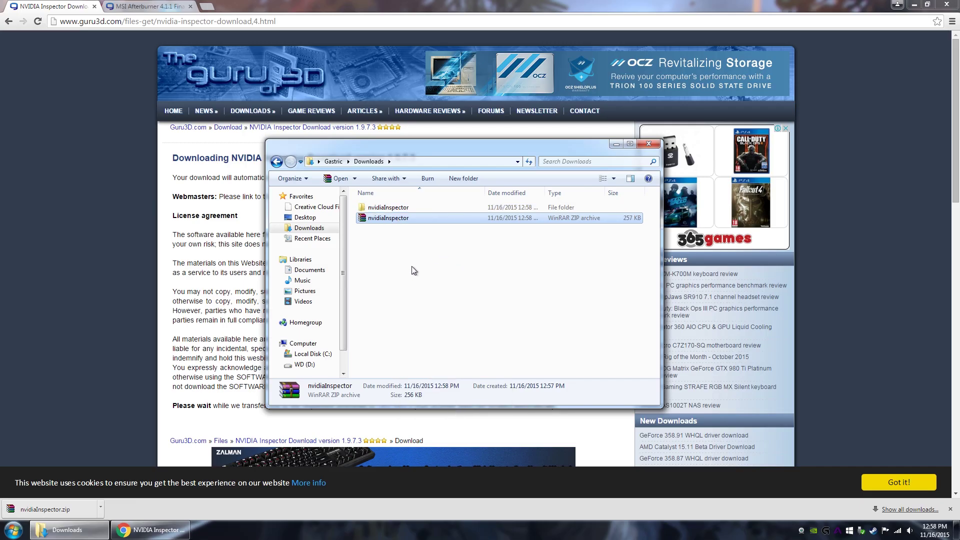
Step: Open the extracted nvidiaInspector folder and launch nvidiaInspector.exe
click(403, 207)
double_click(403, 207)
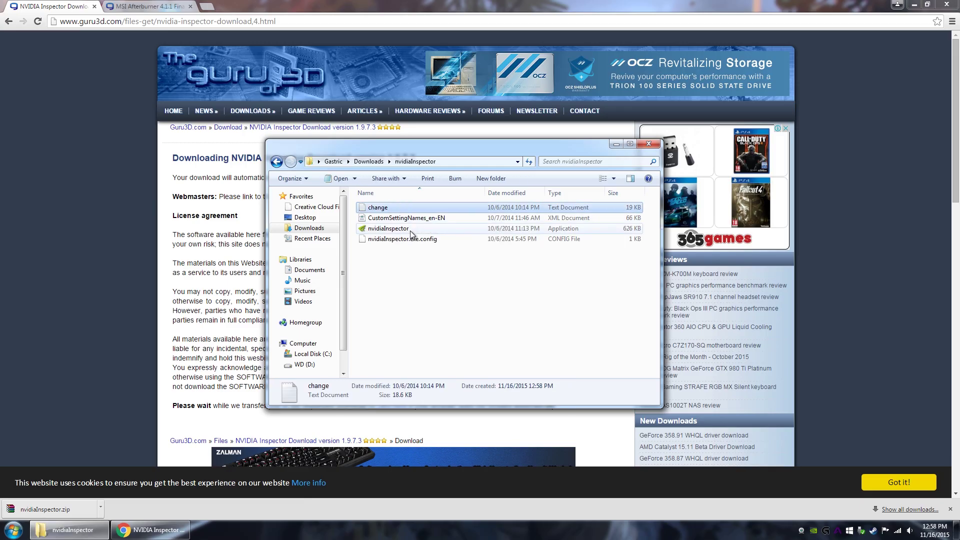
double_click(411, 230)
Step: Allow NVIDIA Inspector to run and open its driver profile settings on the global profile
click(508, 276)
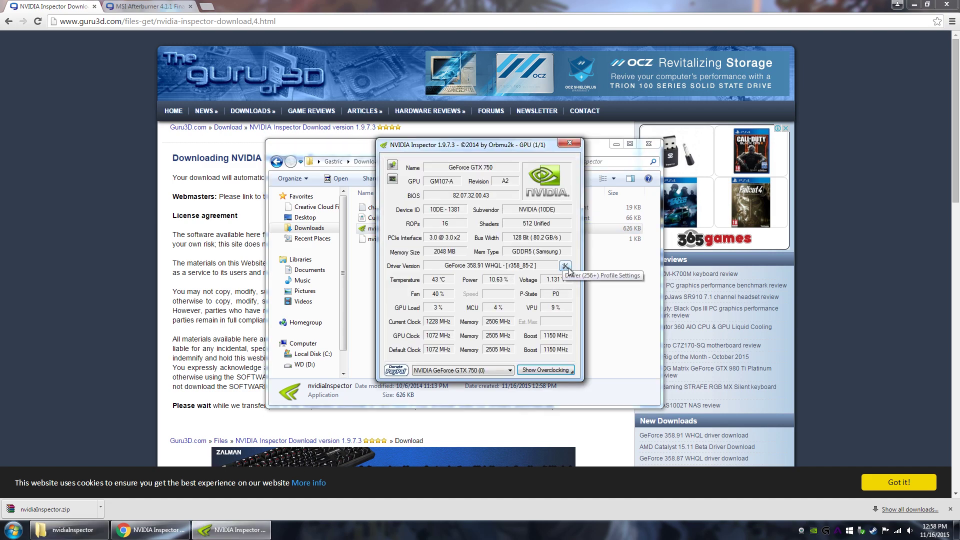
click(565, 265)
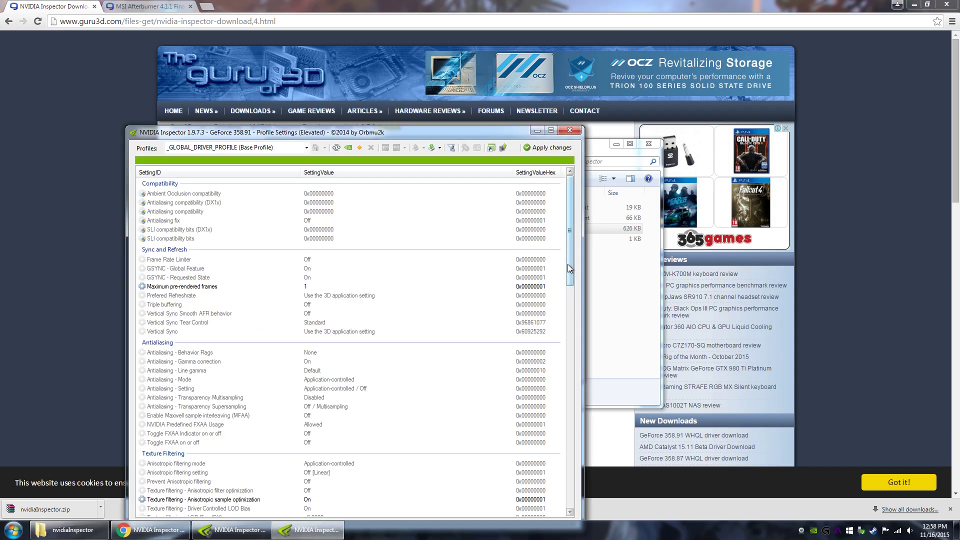
drag(463, 133, 477, 78)
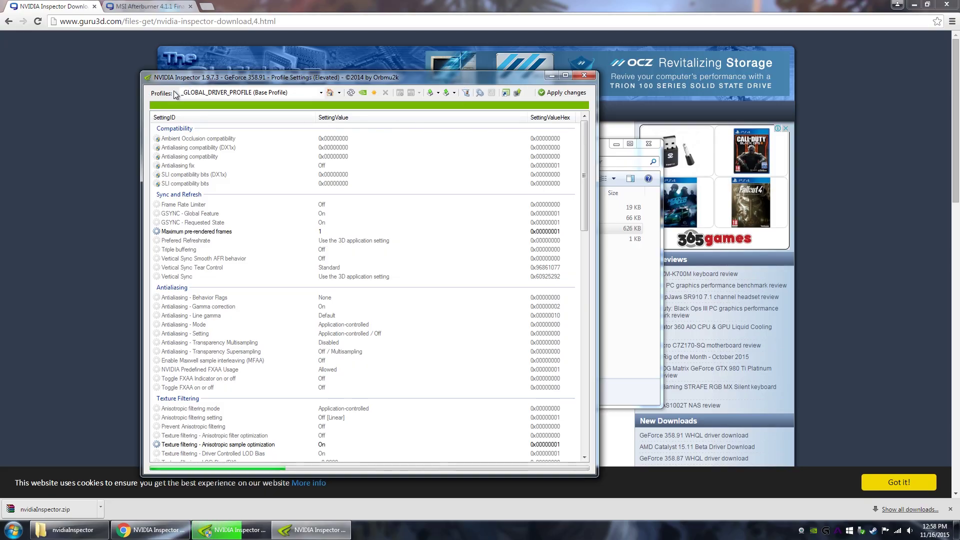
click(322, 92)
Step: Load the Fallout 4 profile, set Frame Rate Limiter to 60 fps, apply and close
text(fallout)
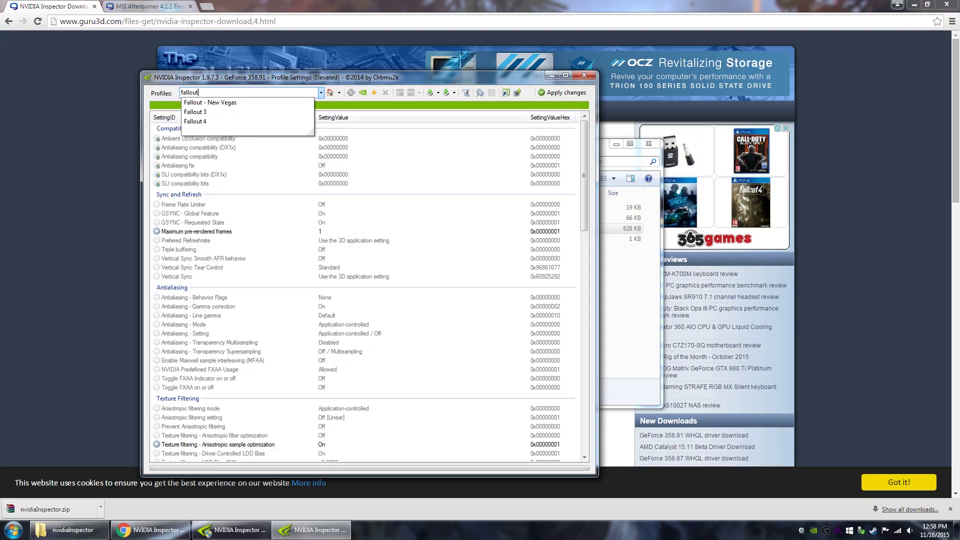
click(216, 122)
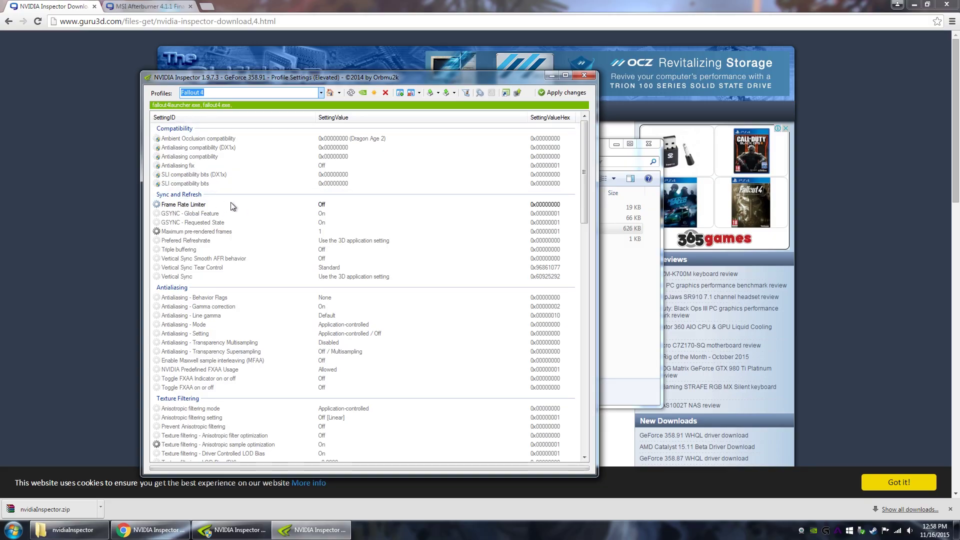
click(322, 205)
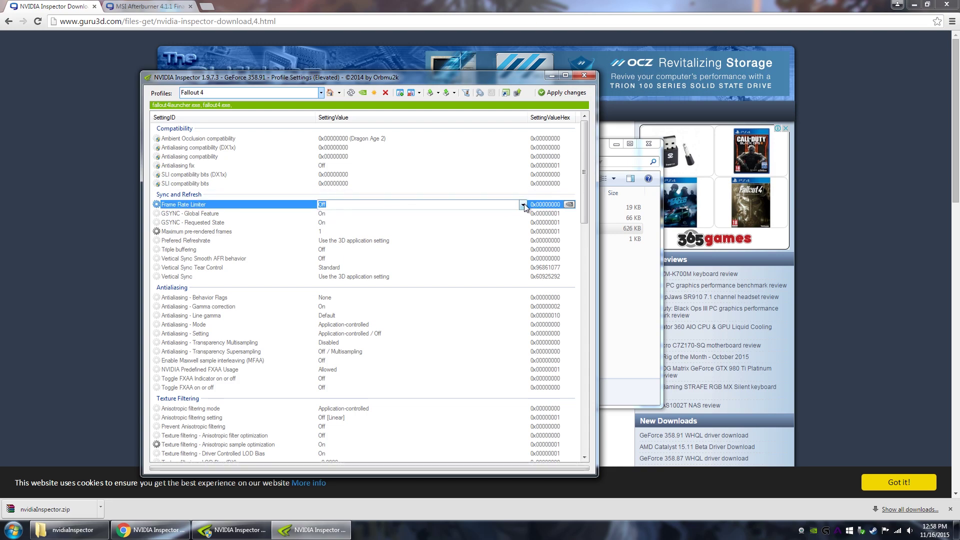
click(523, 205)
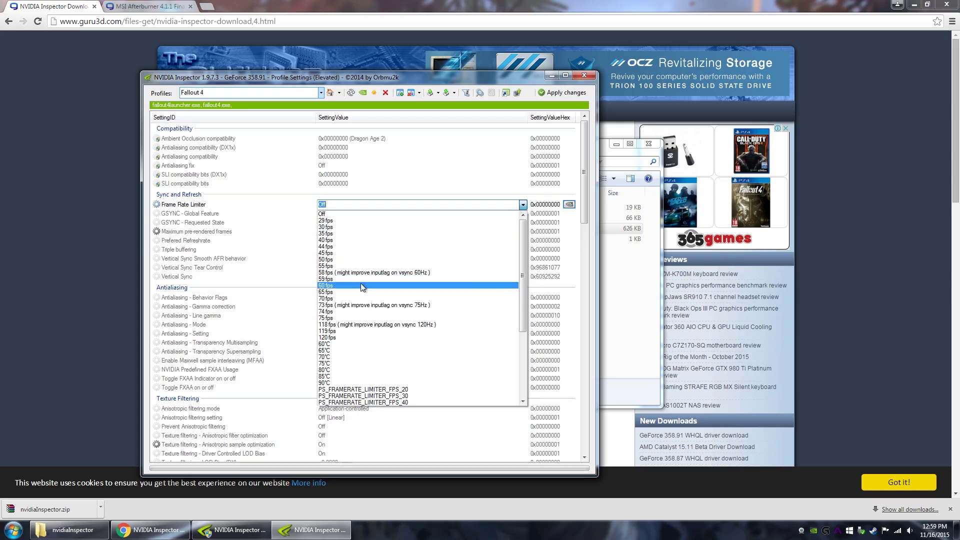
click(336, 284)
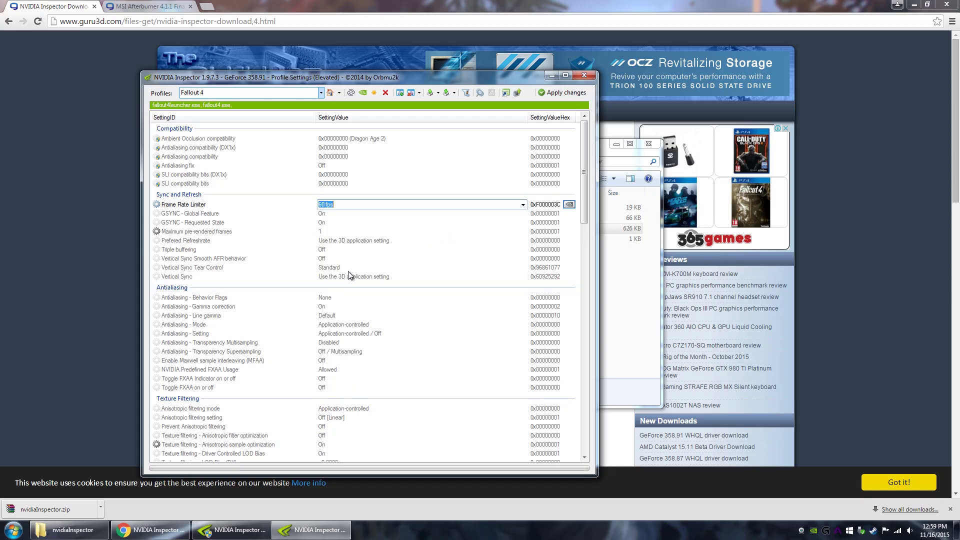
click(578, 95)
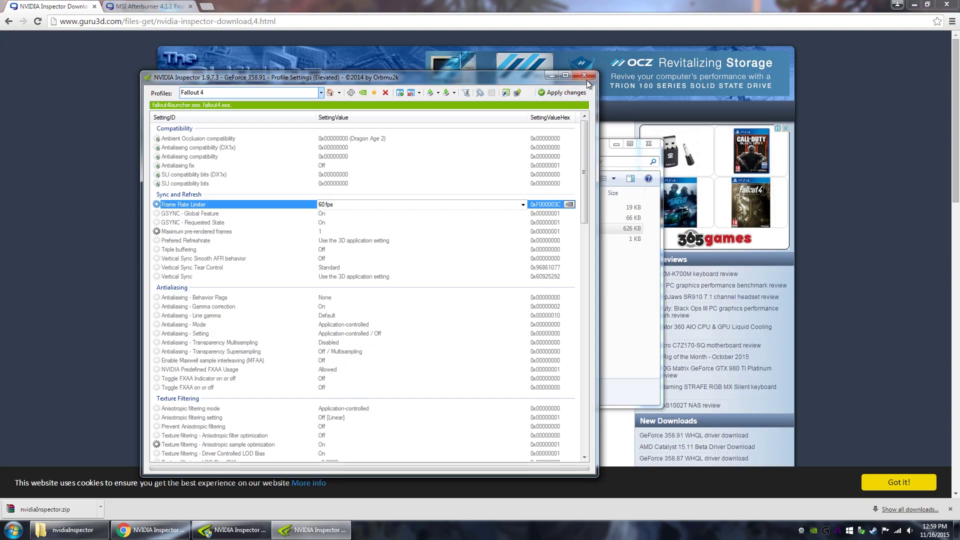
click(585, 76)
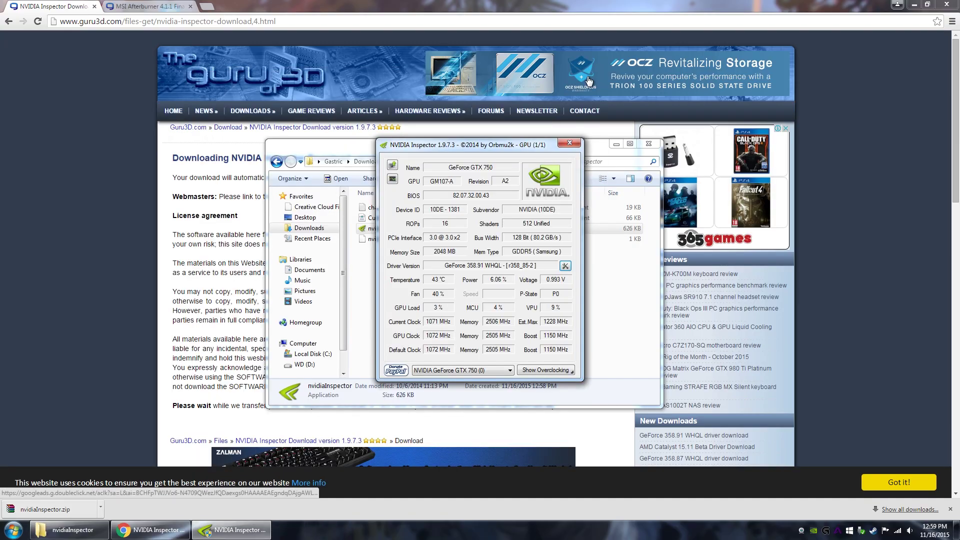
Step: Close NVIDIA Inspector and start the MSI Afterburner 4.1.1 Stable/Final download on Guru3D
click(569, 143)
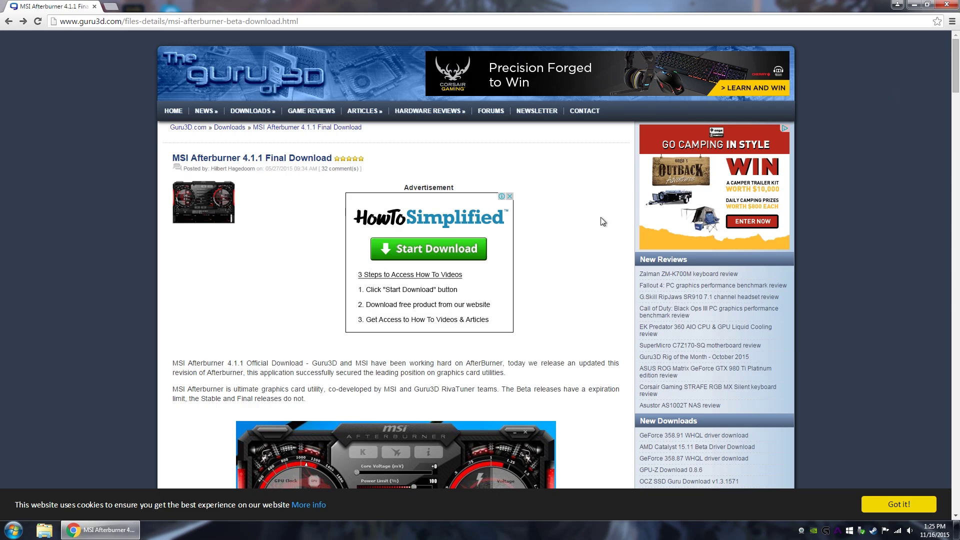
scroll(582, 218, down, 15)
scroll(581, 218, down, 1)
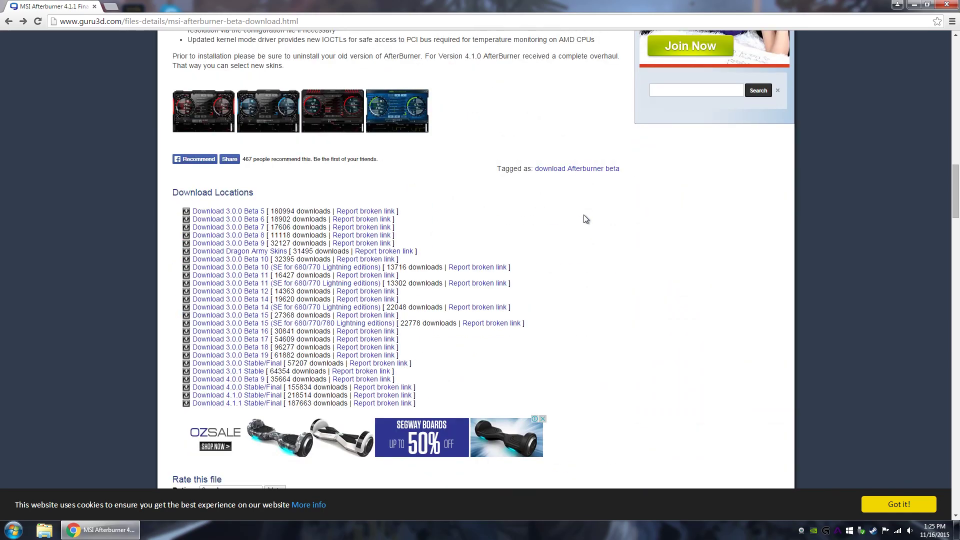
click(245, 408)
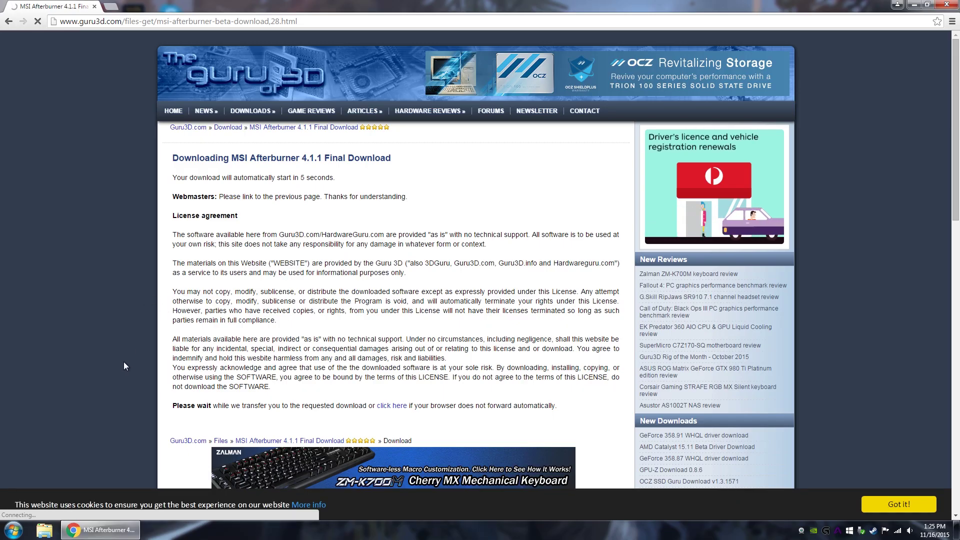
Step: Cancel Chrome's automatic download and open the Downloads folder in Explorer
click(100, 506)
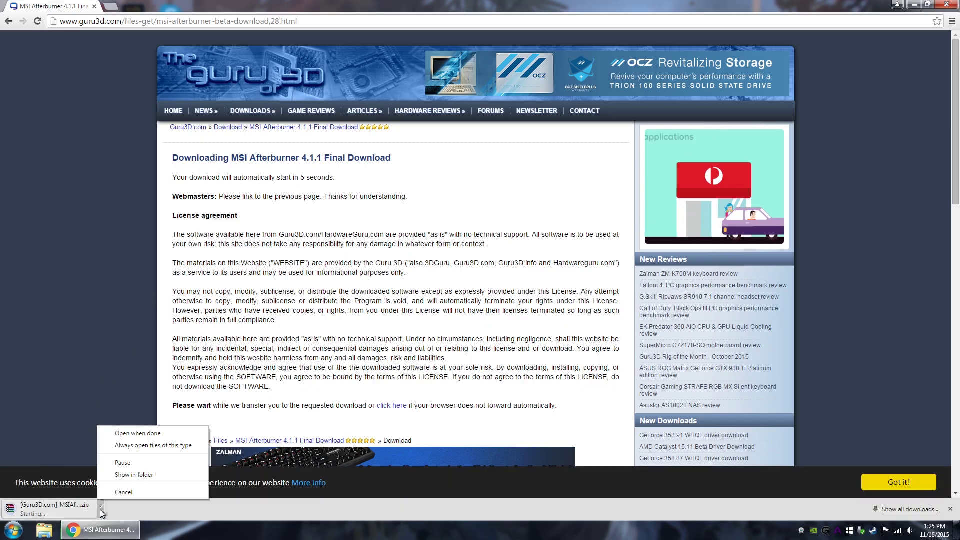
click(121, 493)
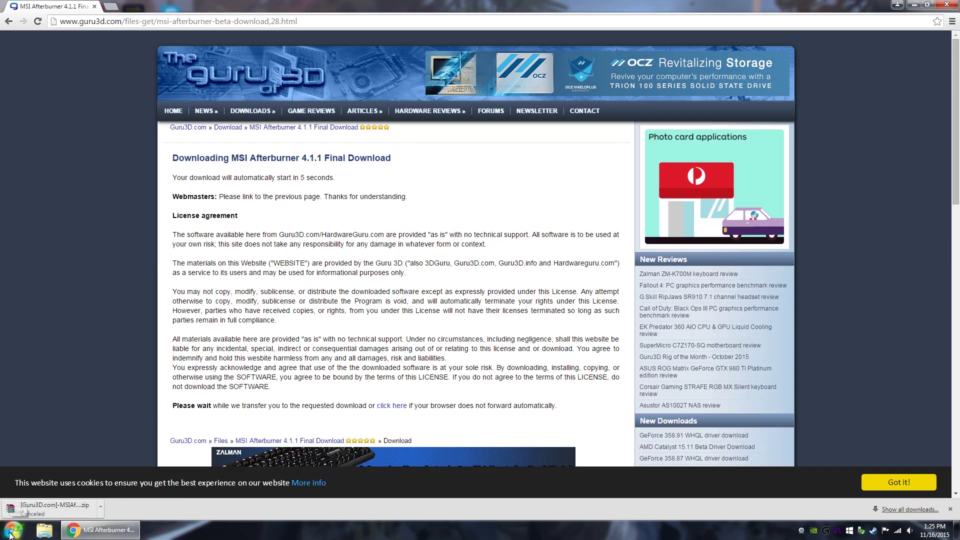
key(super)
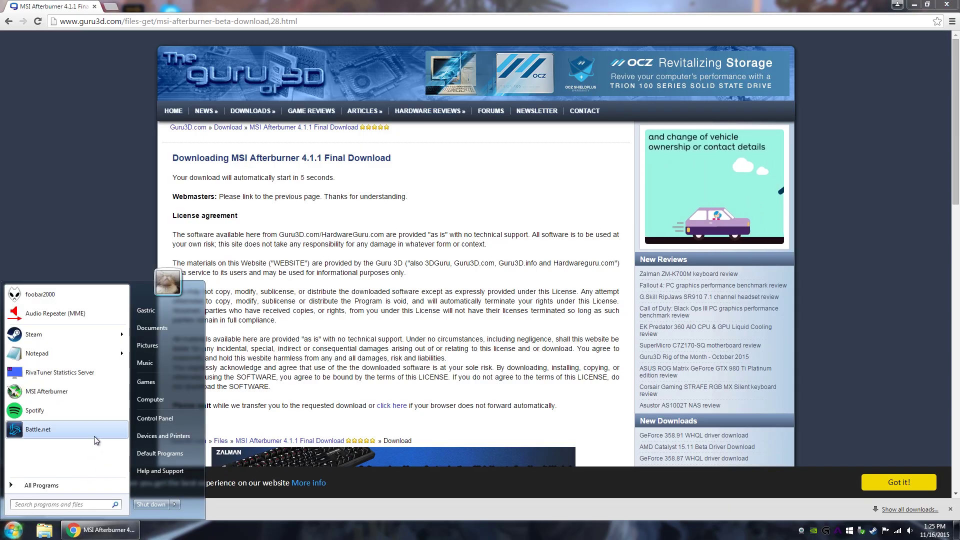
click(160, 329)
click(307, 227)
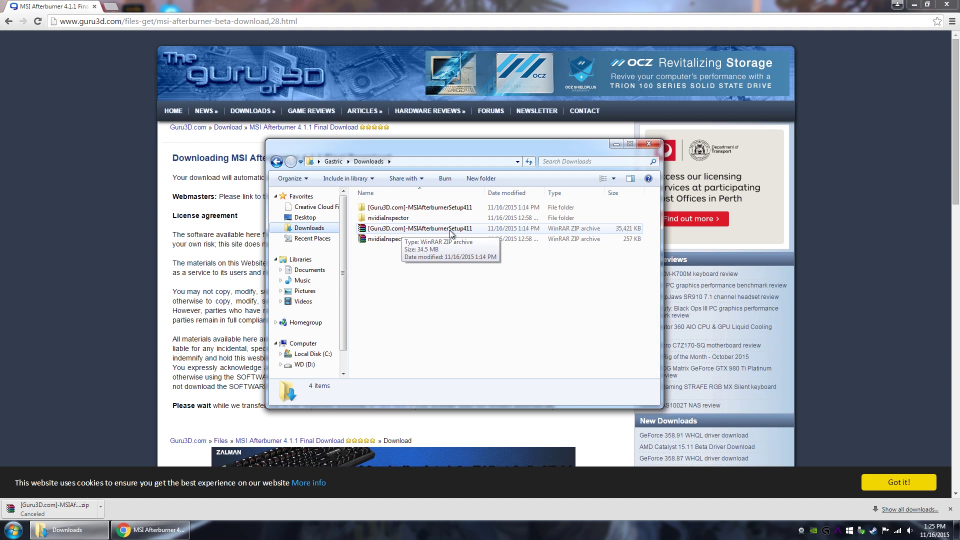
Step: Open [Guru3D.com]-MSIAfterburnerSetup411 > Guru3D.com and run MSIAfterburnerSetup411.exe
click(425, 208)
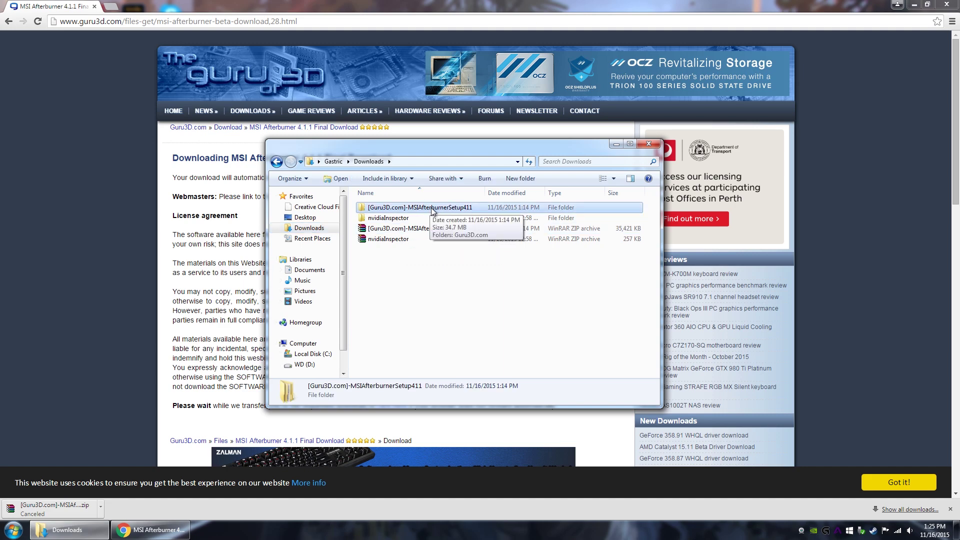
double_click(431, 208)
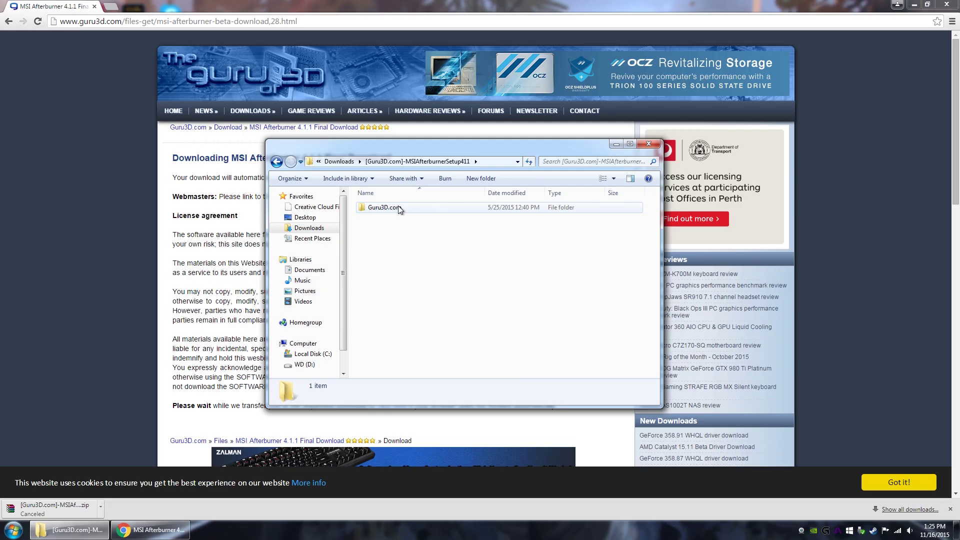
double_click(408, 206)
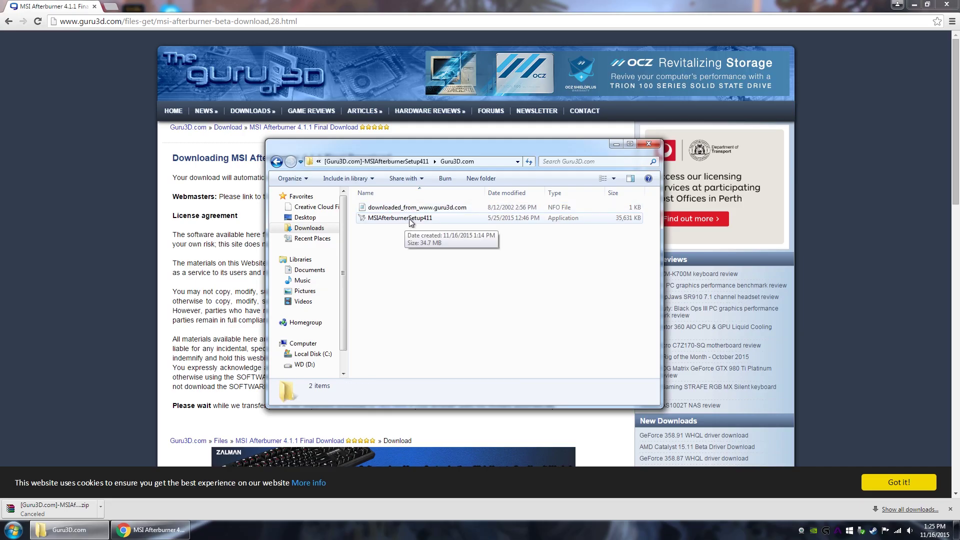
double_click(409, 218)
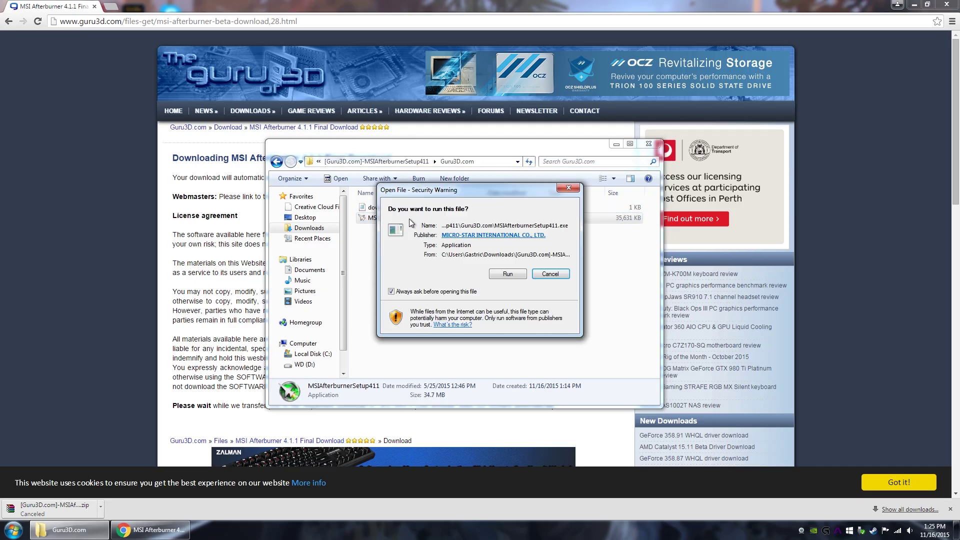
Step: Install MSI Afterburner 4.1.1 in English with licence accepted and default components and location
click(507, 275)
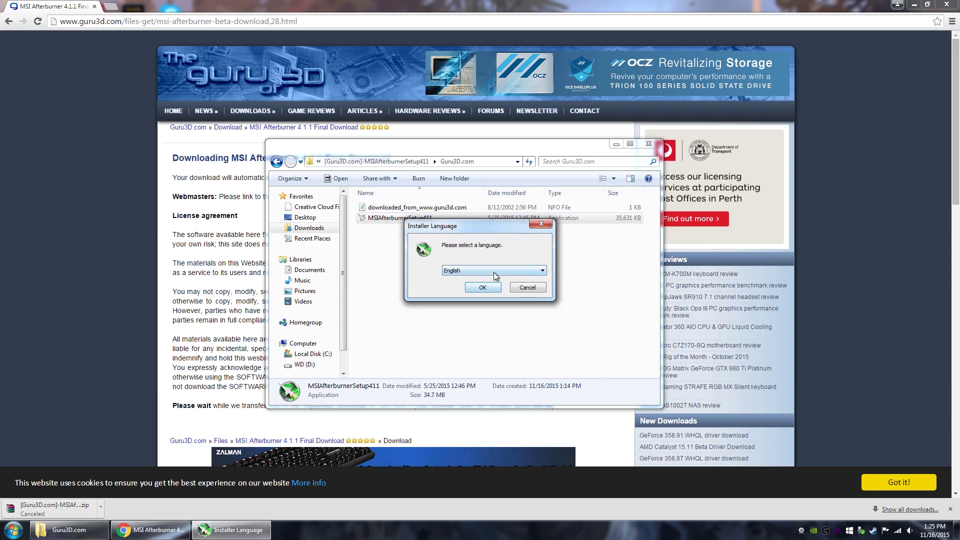
click(486, 288)
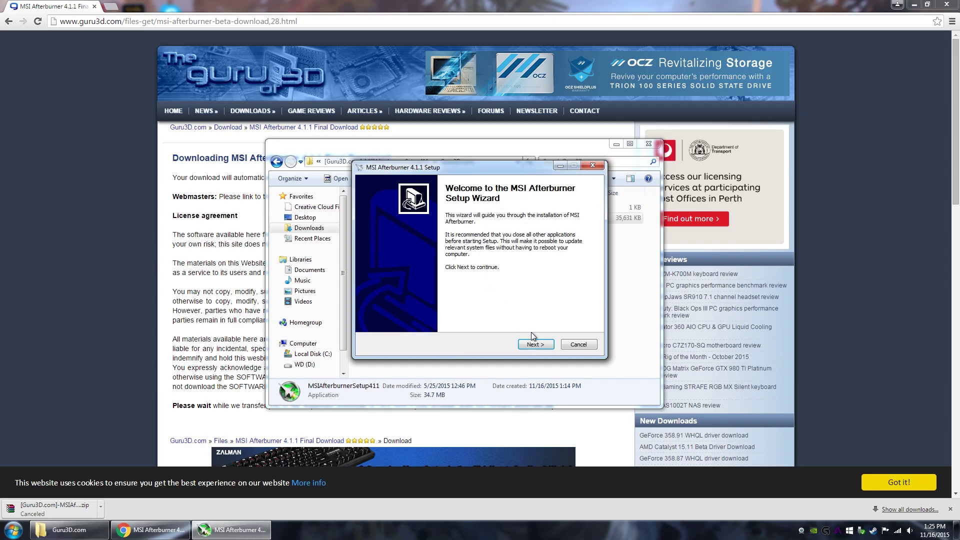
click(535, 345)
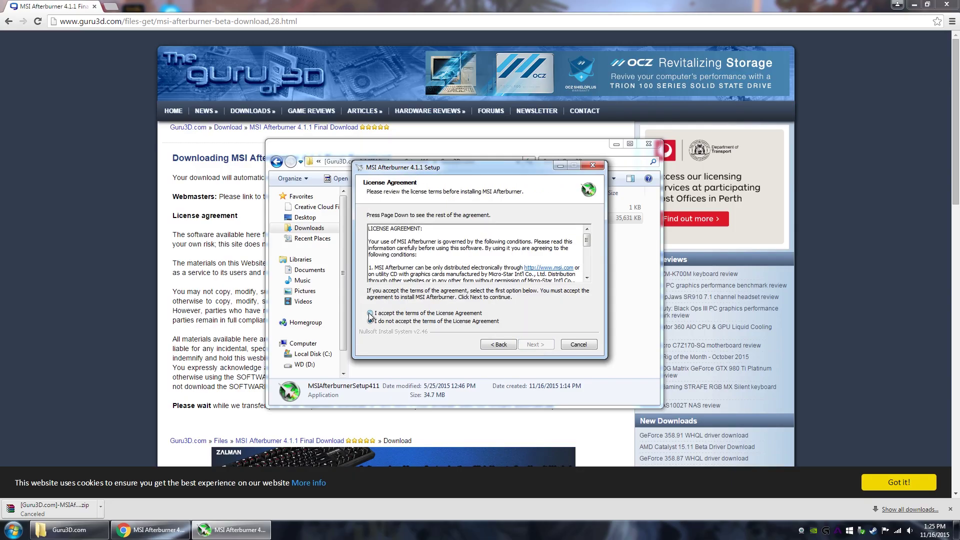
click(370, 313)
click(544, 344)
click(541, 345)
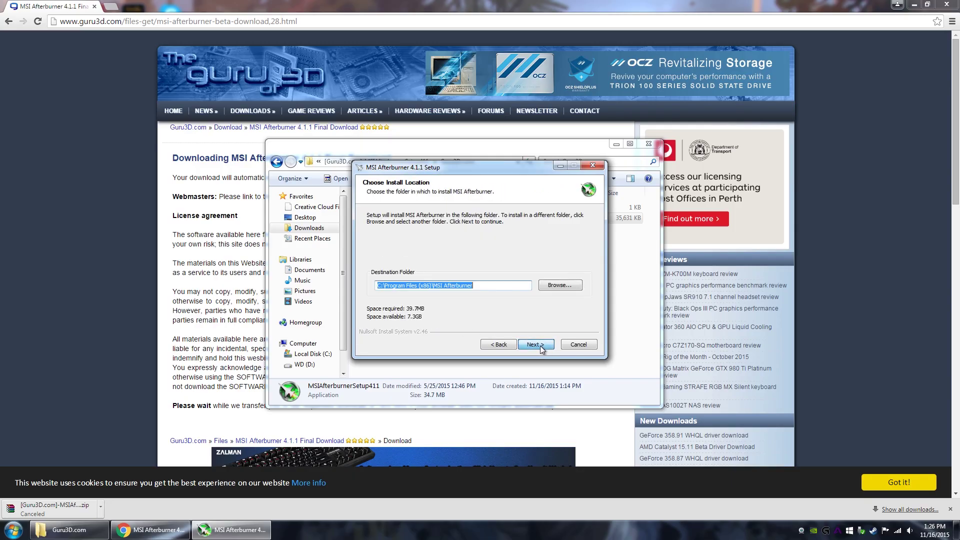
click(540, 346)
click(539, 345)
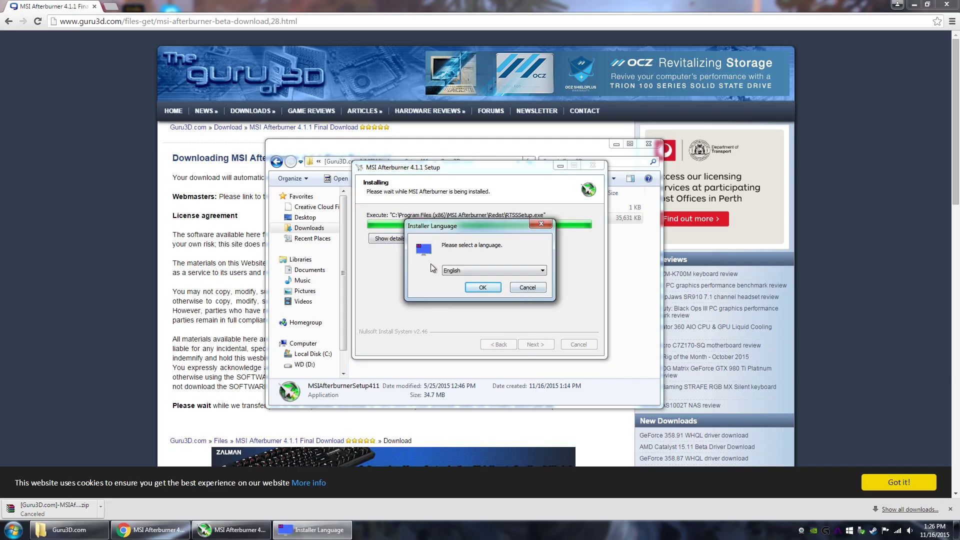
click(489, 287)
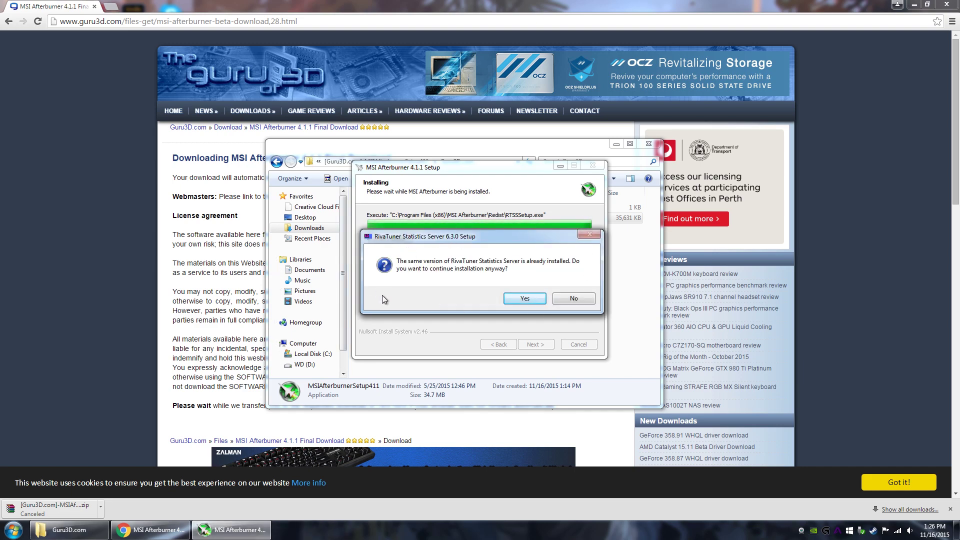
Step: Reinstall RivaTuner Statistics Server 6.3.0 with the licence accepted, default location, and no readme shown
click(524, 298)
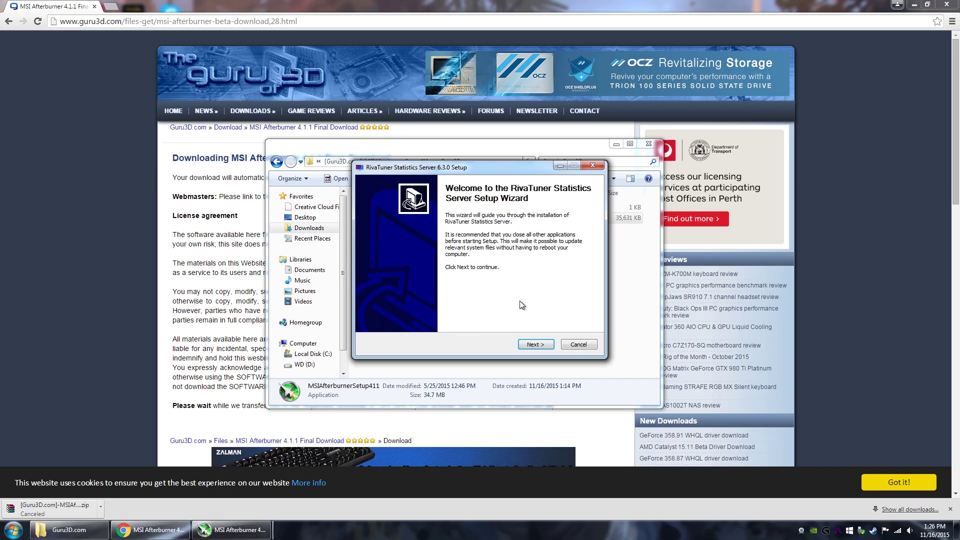
click(537, 345)
click(370, 313)
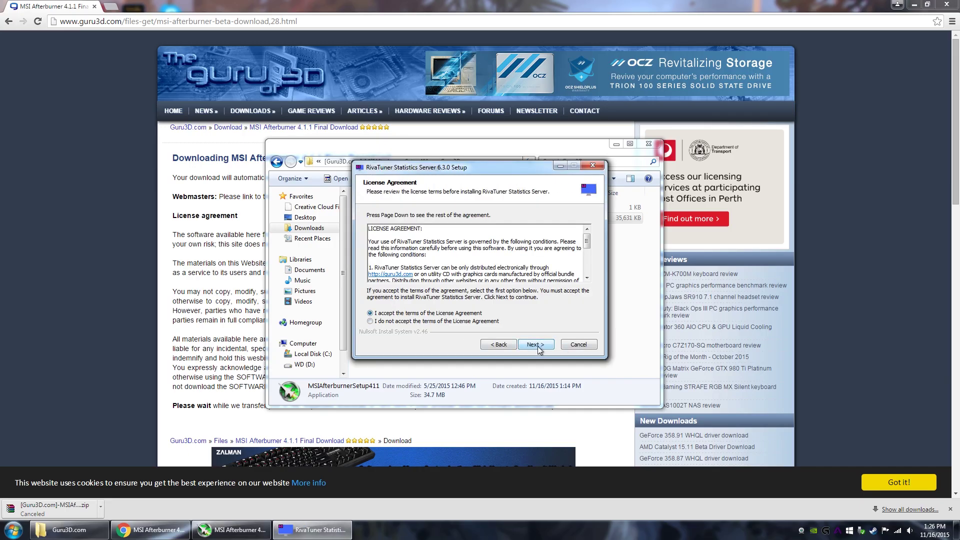
click(536, 345)
click(536, 346)
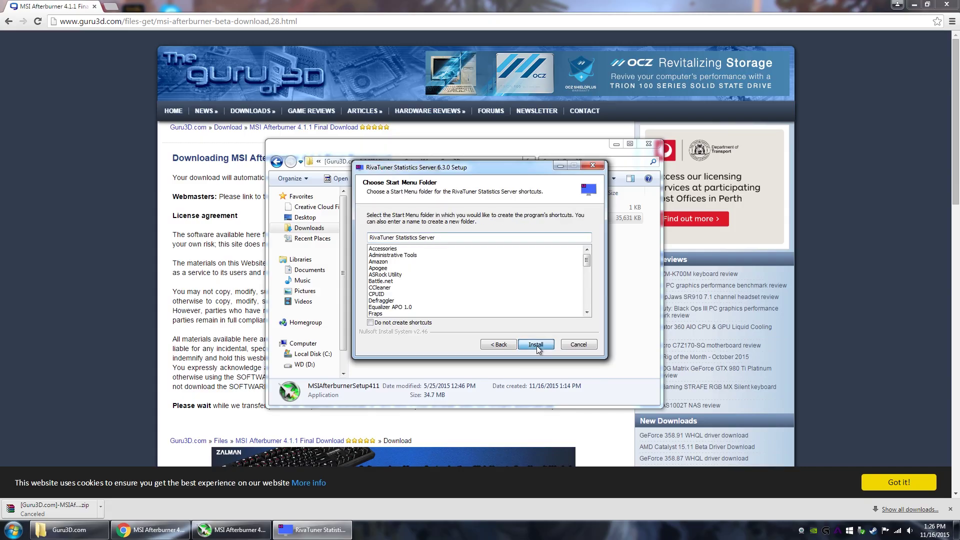
click(536, 346)
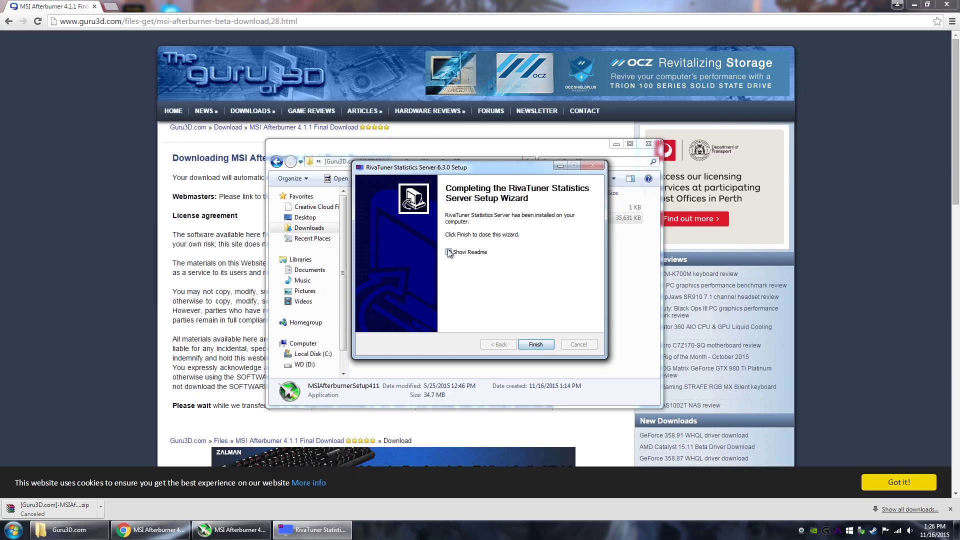
click(452, 256)
click(532, 348)
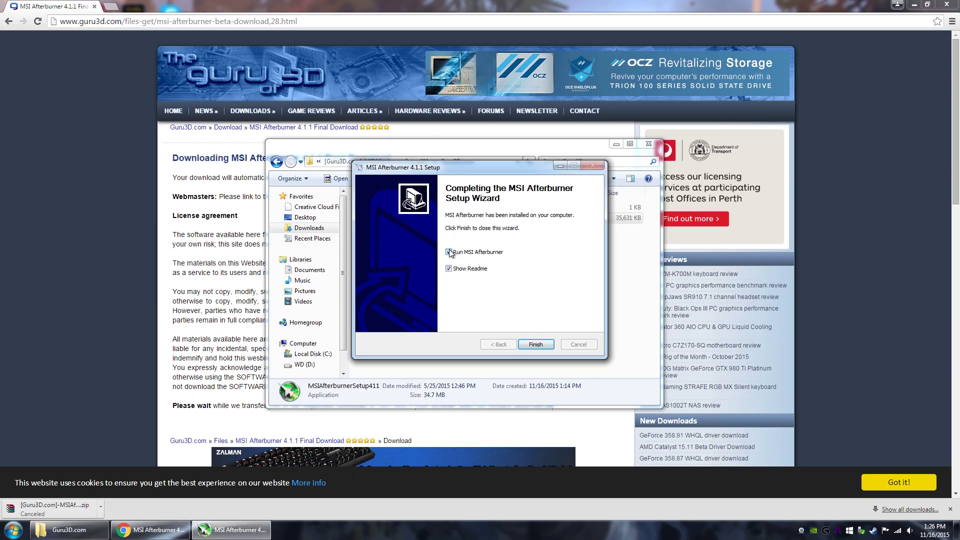
Step: Finish MSI Afterburner setup without launching it or showing its readme
click(448, 253)
click(449, 269)
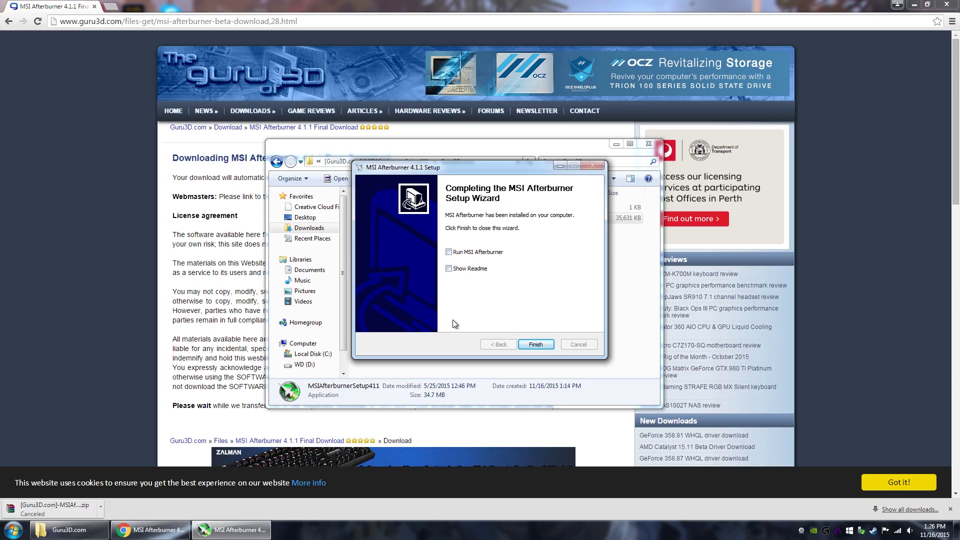
click(533, 344)
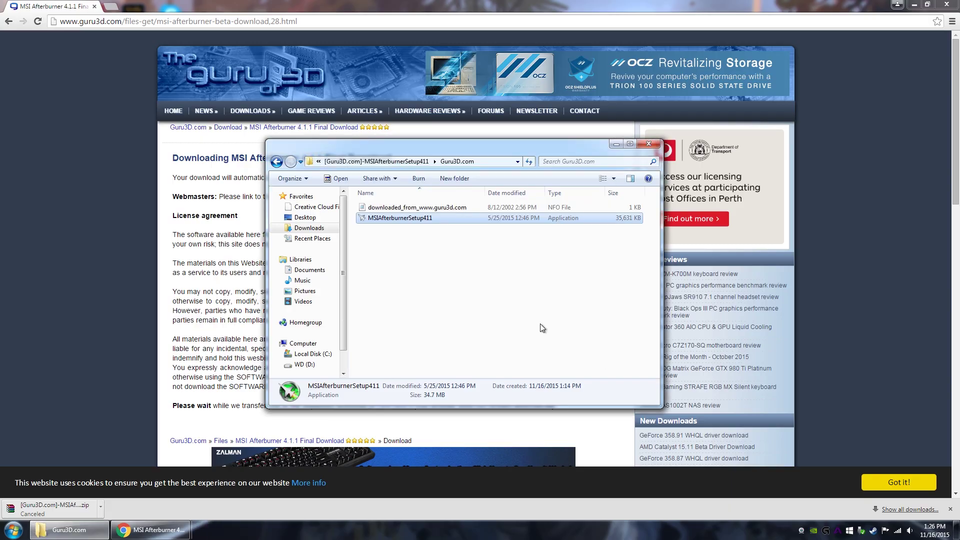
Step: Close Explorer, then launch RivaTuner Statistics Server from All Programs and open its settings window
click(648, 144)
click(13, 529)
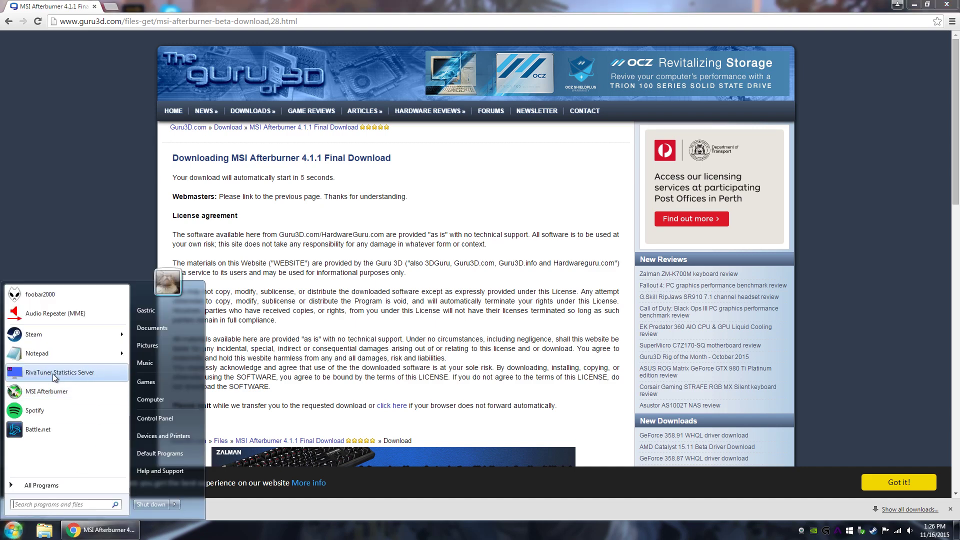
click(46, 484)
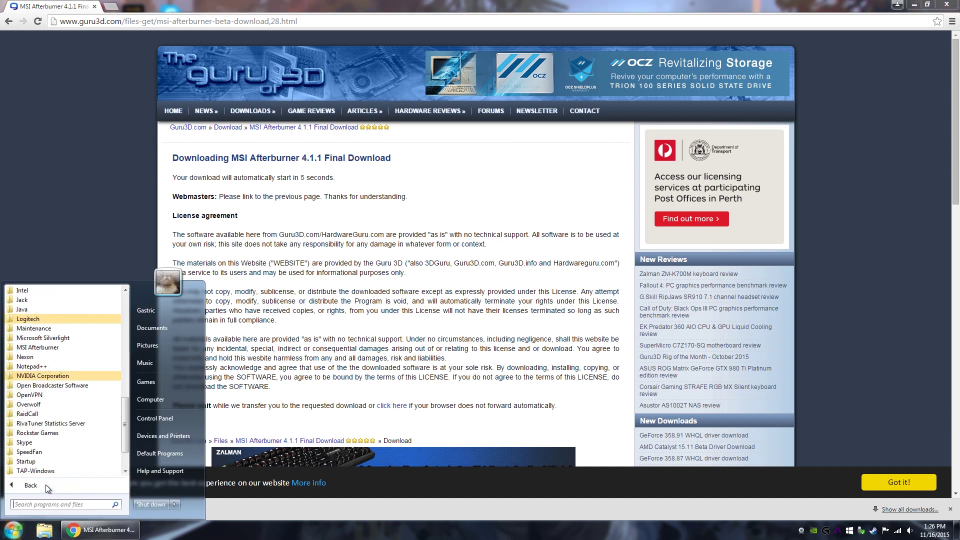
click(56, 423)
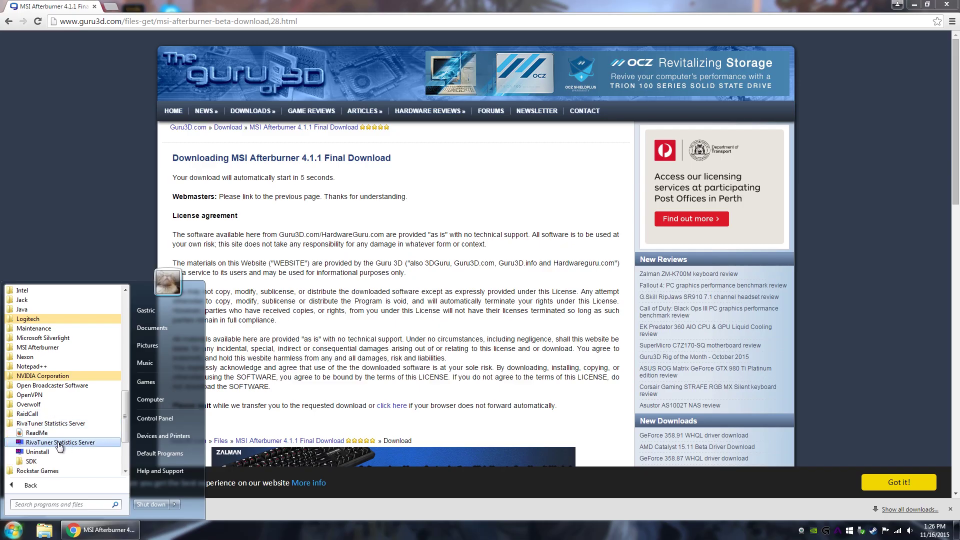
click(59, 443)
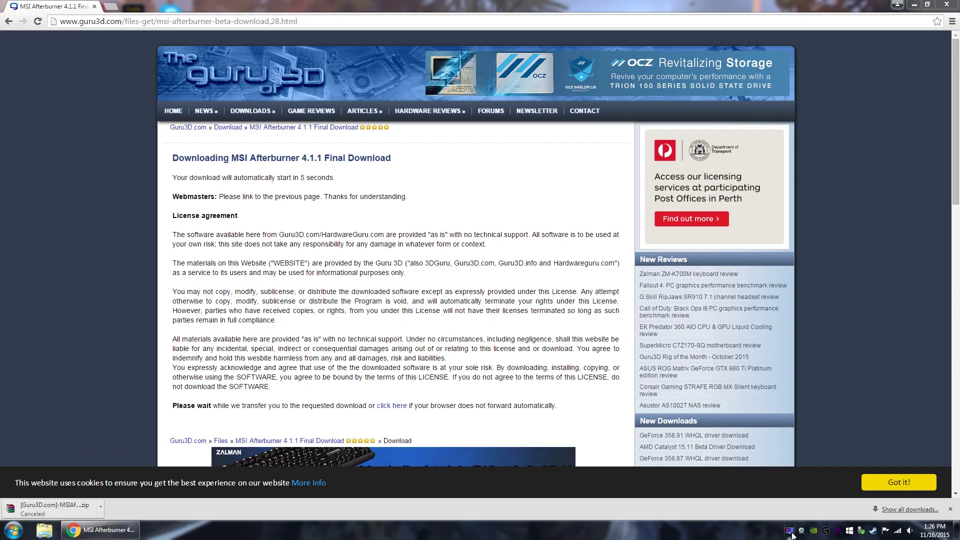
click(790, 531)
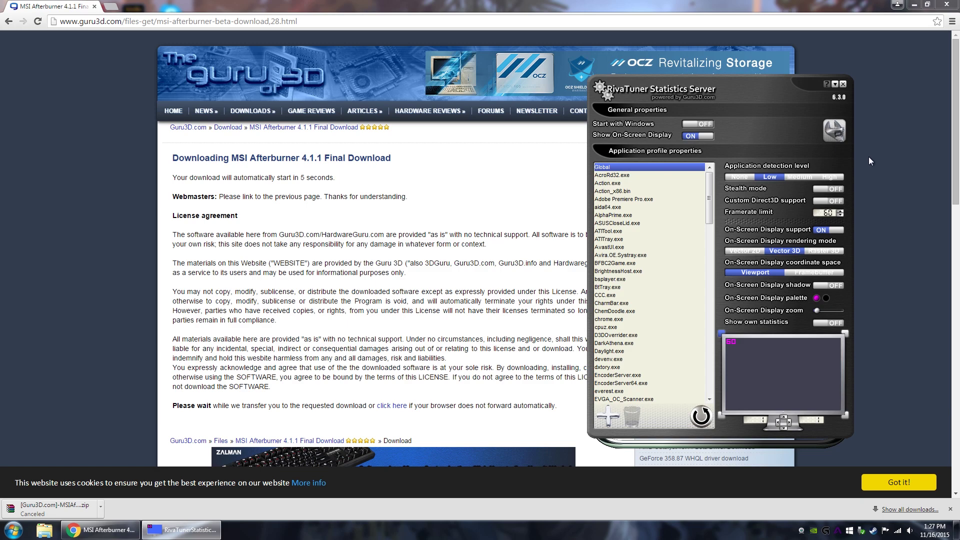
click(835, 83)
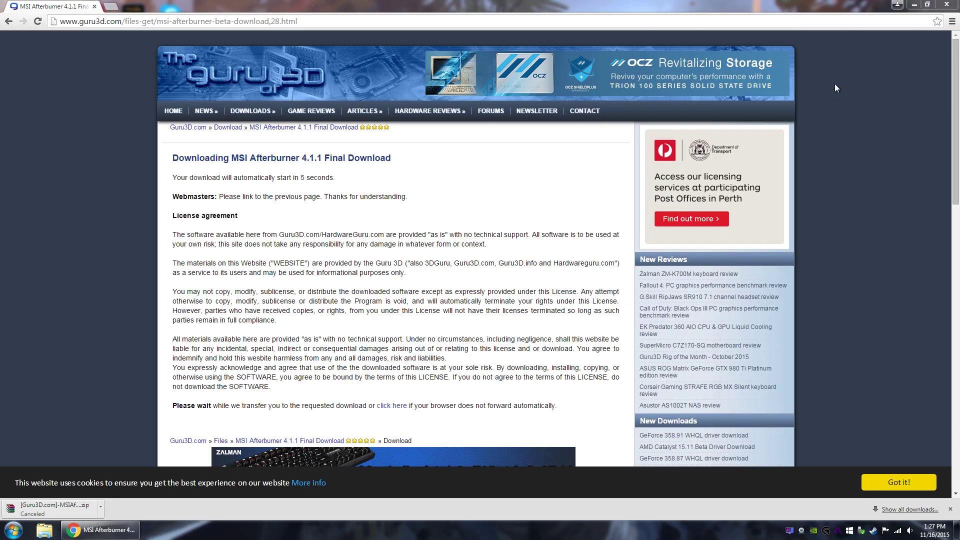